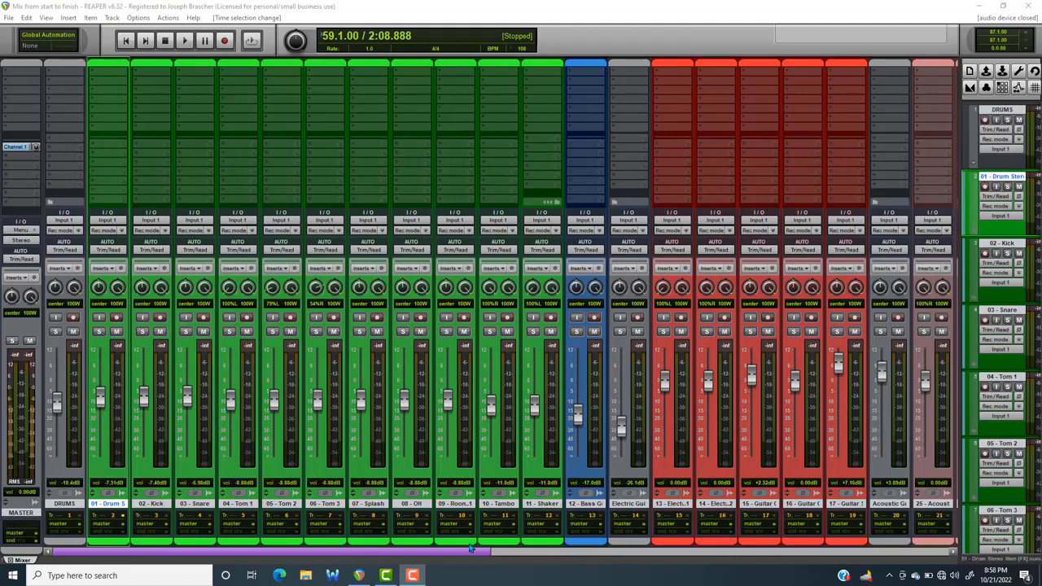
# Look over the mixer's track groups and play back a short passage of the unprocessed mix
pyautogui.moveTo(467, 554); pyautogui.dragTo(379, 467)
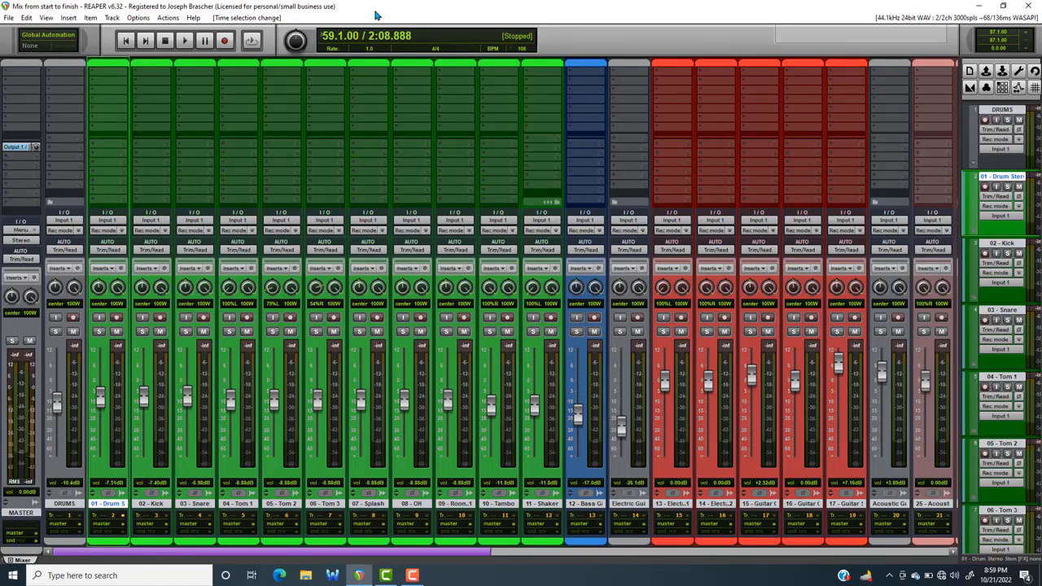
pyautogui.moveTo(479, 553); pyautogui.dragTo(415, 550)
pyautogui.scroll(-10, 375, 553)
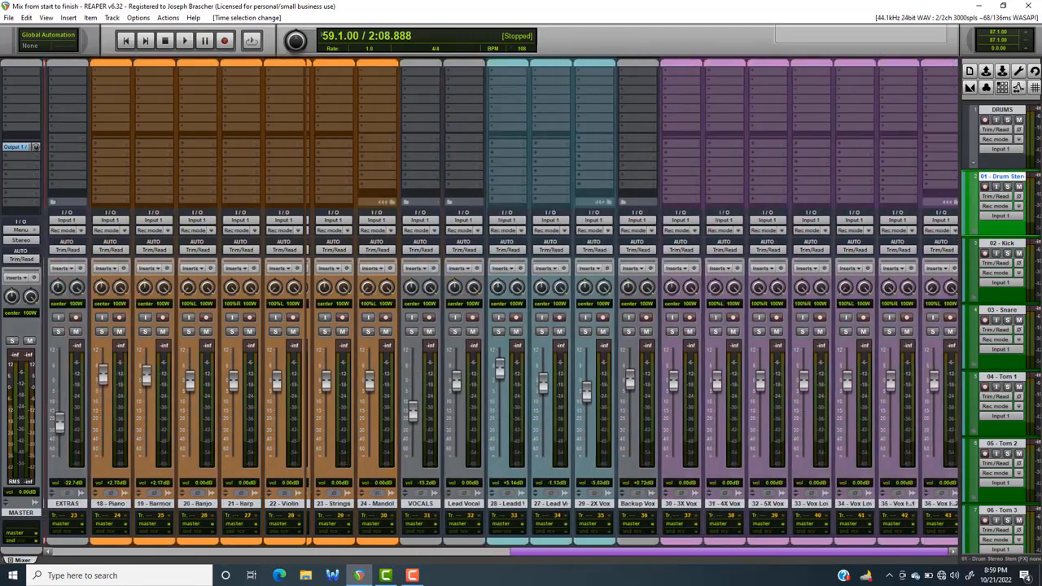
pyautogui.scroll(10, 501, 491)
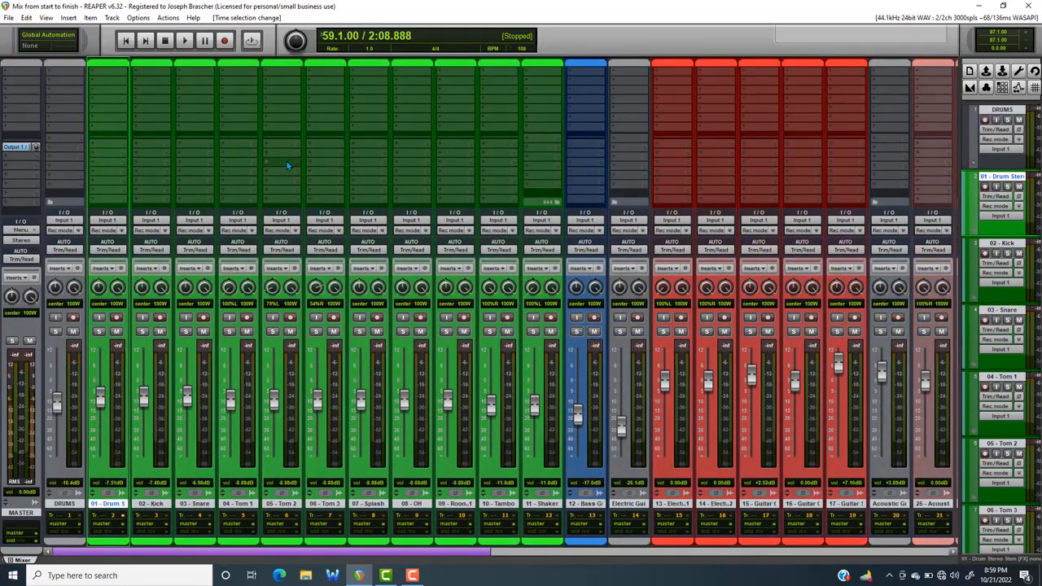
pyautogui.press('space')
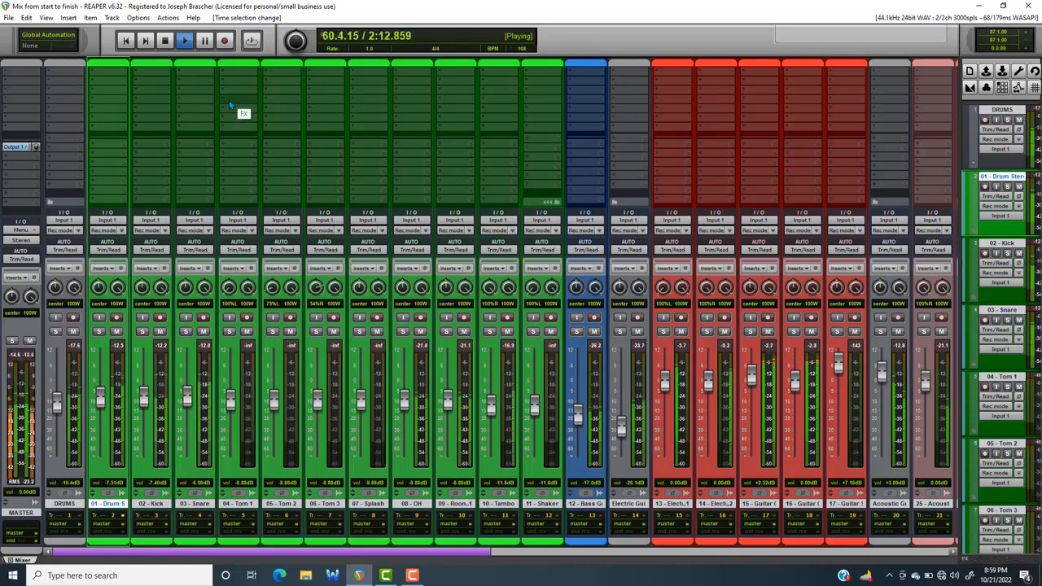
pyautogui.press('space')
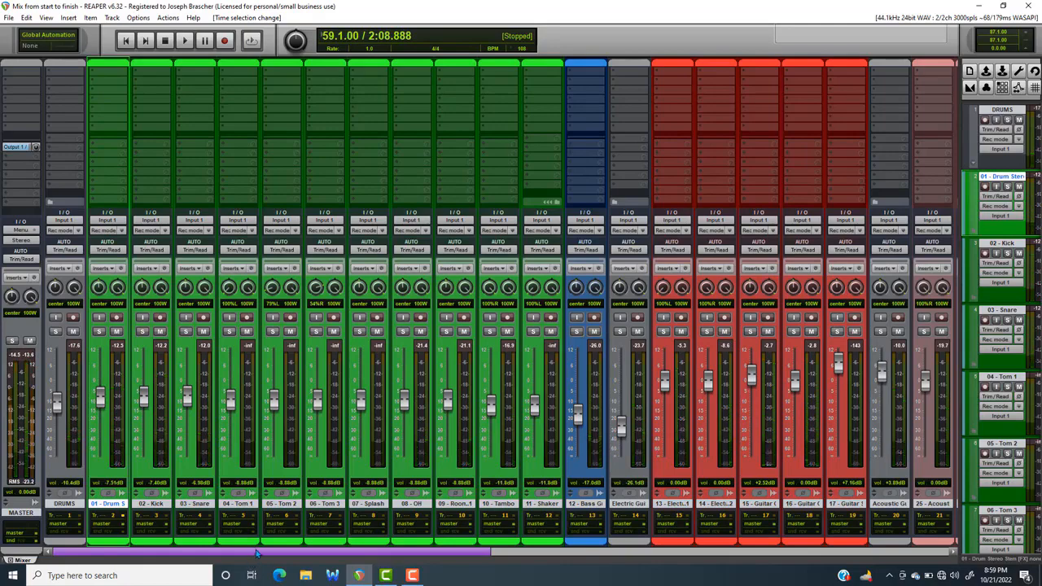
# Save the project under its current name
pyautogui.moveTo(257, 554); pyautogui.dragTo(143, 392)
pyautogui.click(9, 18)
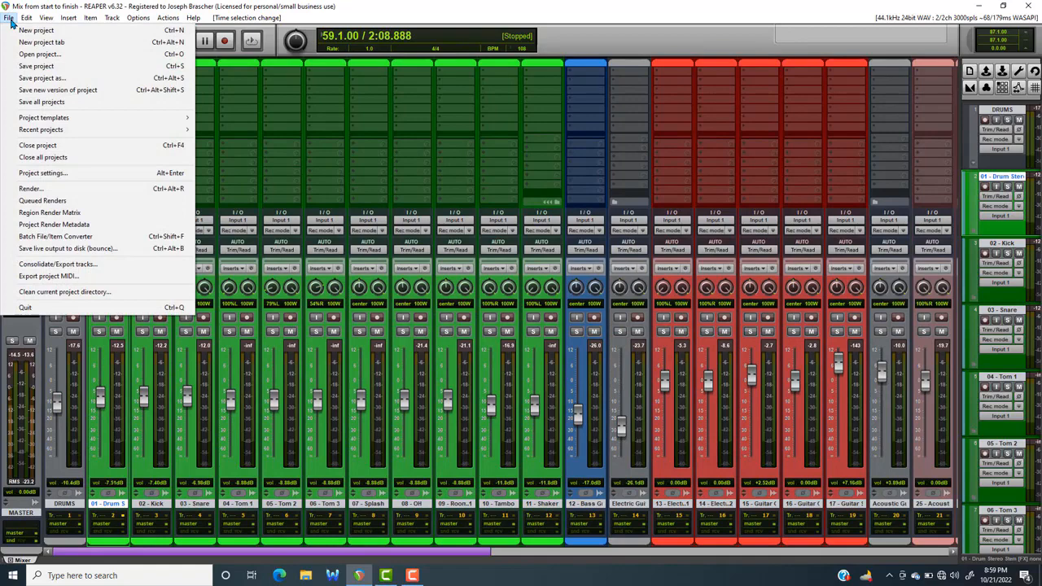
pyautogui.click(24, 67)
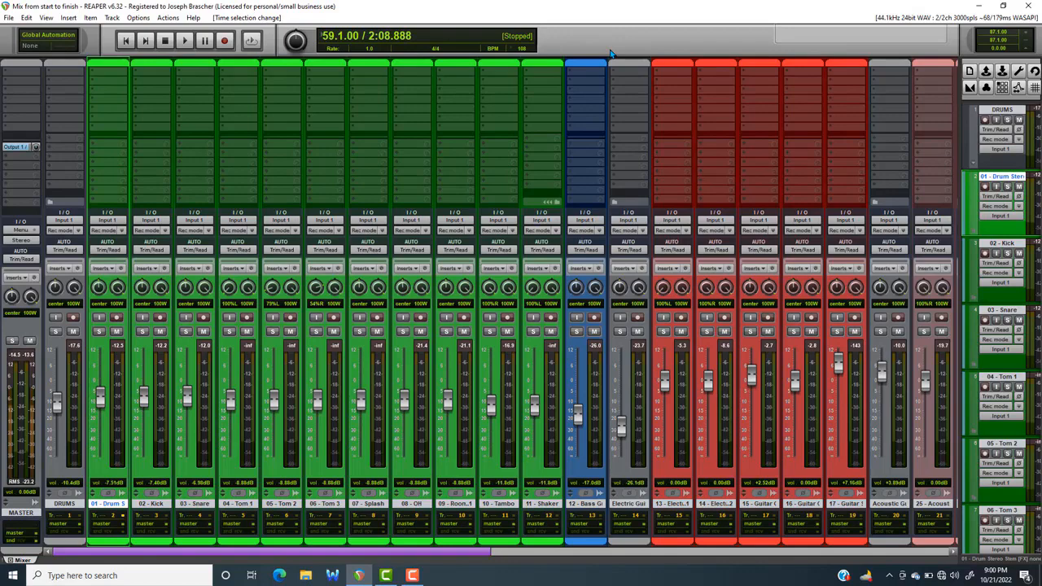
# Add the ReaEQ plugin to the master track and enlarge its window over the mixer
pyautogui.click(31, 82)
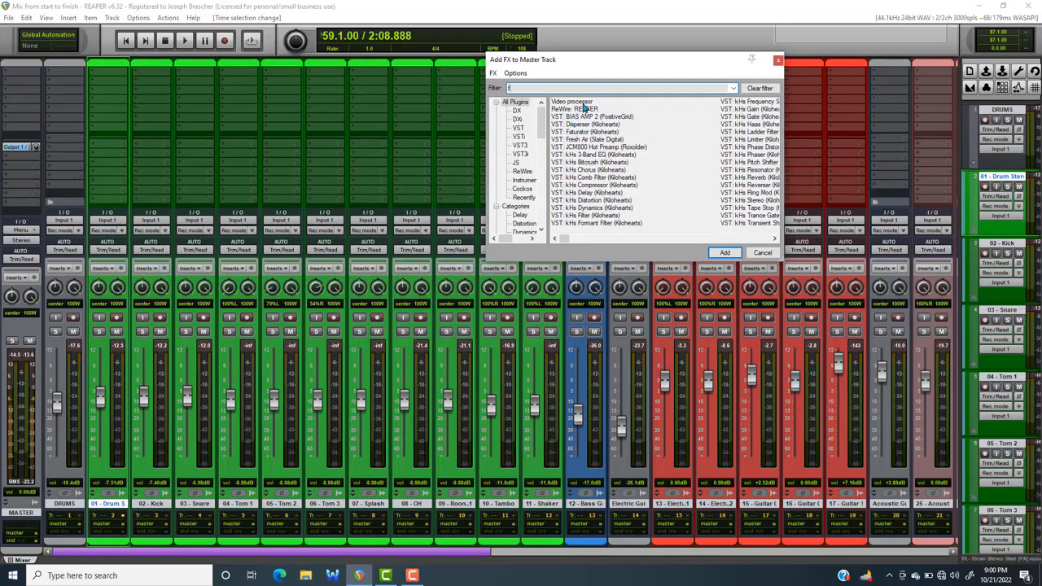
pyautogui.write('rea')
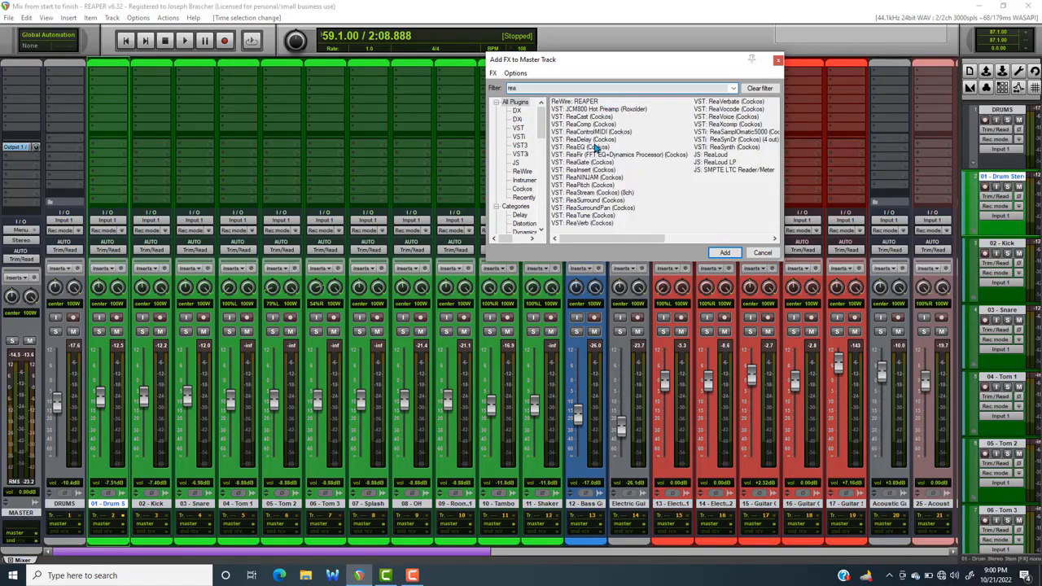
pyautogui.click(592, 148)
pyautogui.doubleClick(595, 148)
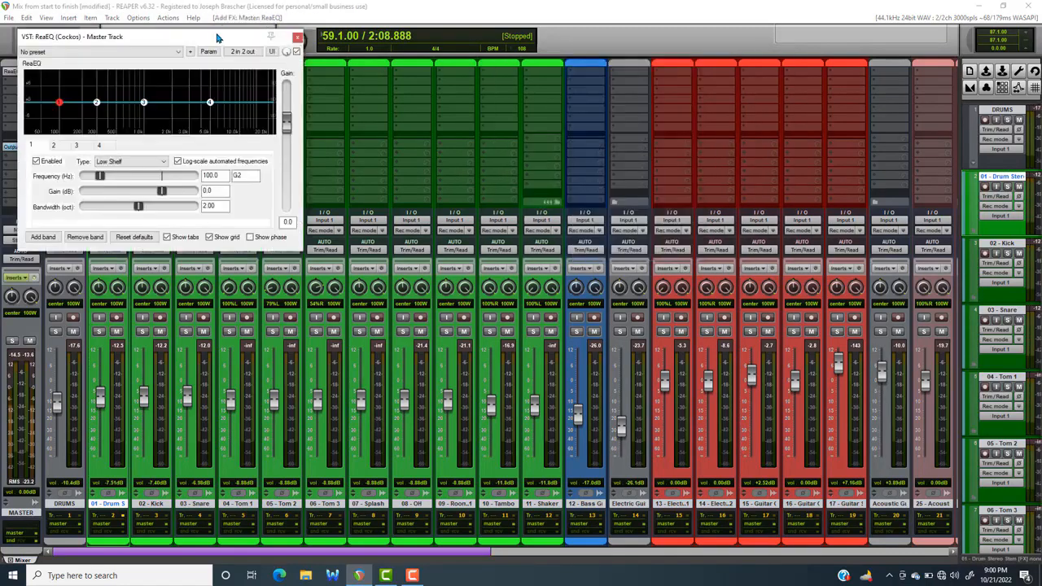
pyautogui.moveTo(219, 37); pyautogui.dragTo(256, 40)
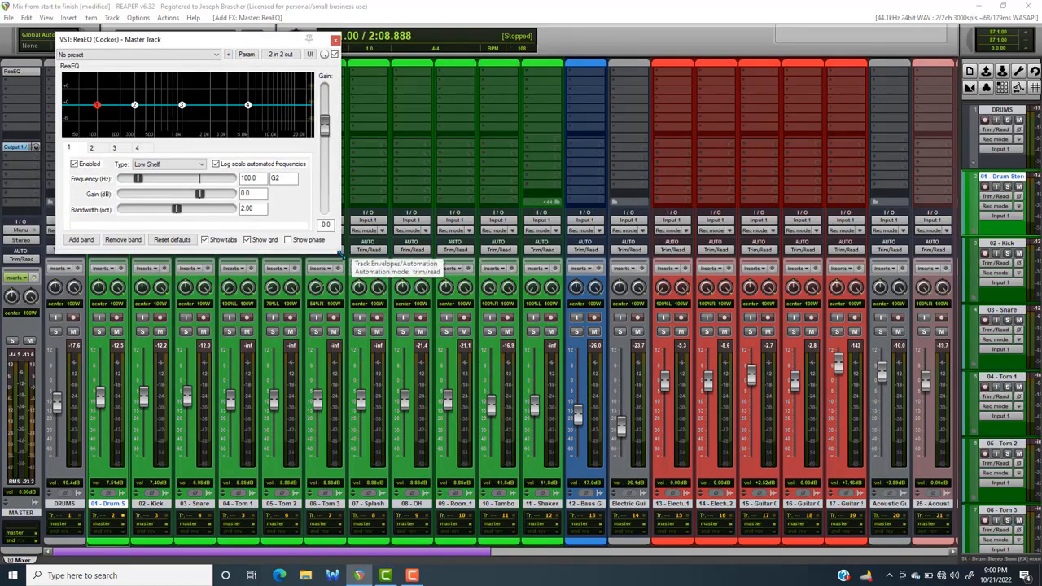
pyautogui.moveTo(342, 256); pyautogui.dragTo(627, 326)
pyautogui.moveTo(346, 37); pyautogui.dragTo(430, 86)
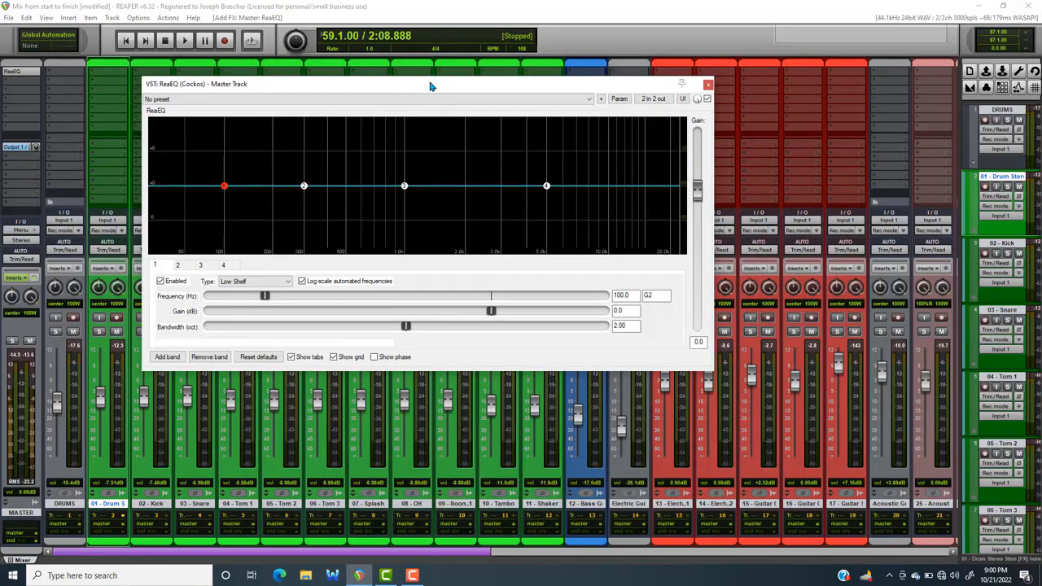
# During playback, cut EQ band 2 by about 1.4 dB near 164 Hz with a 0.60 octave bandwidth
pyautogui.press('space')
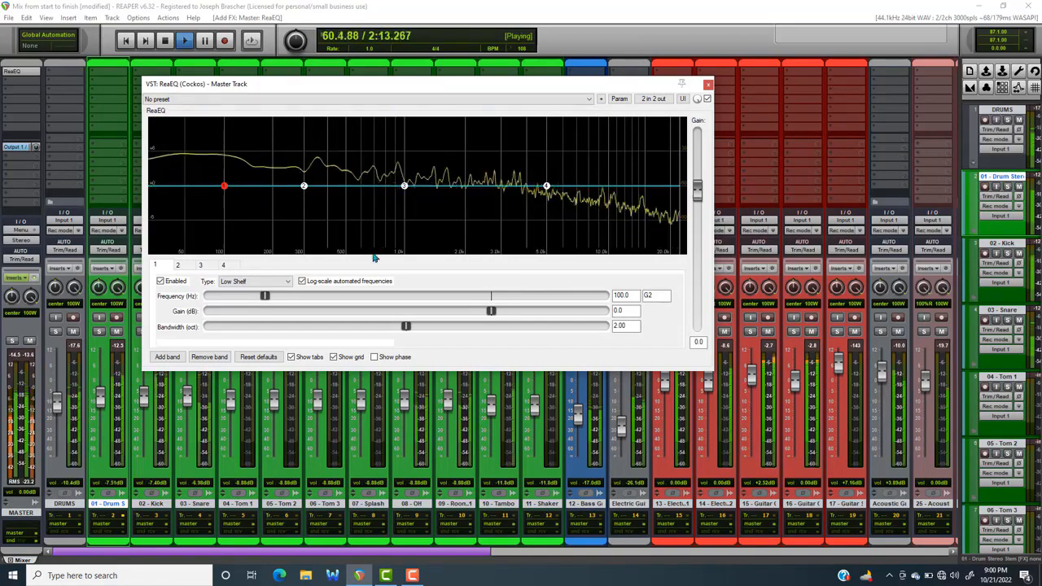
pyautogui.moveTo(303, 187); pyautogui.dragTo(259, 198)
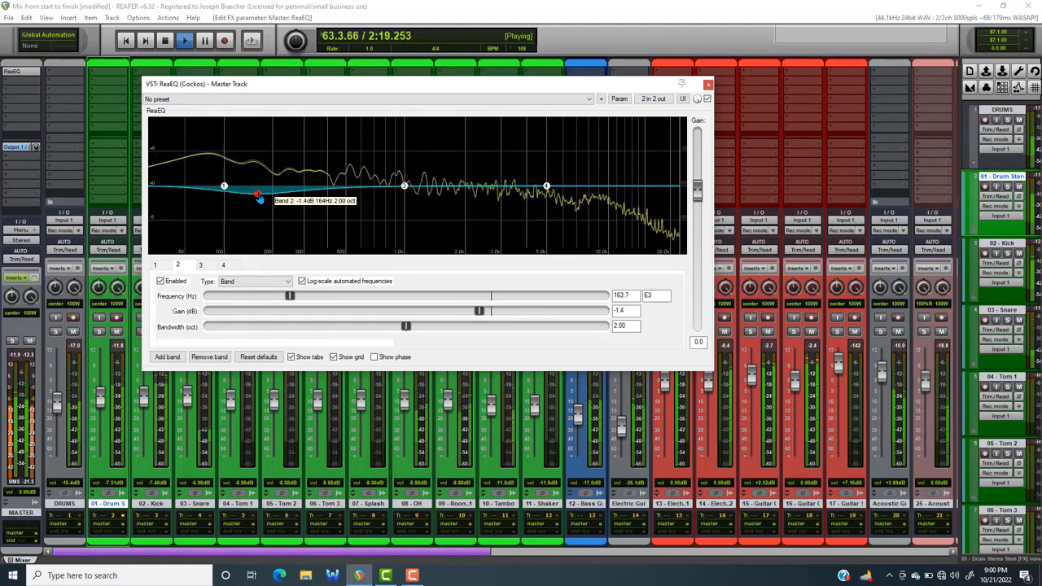
pyautogui.scroll(-6, 259, 198)
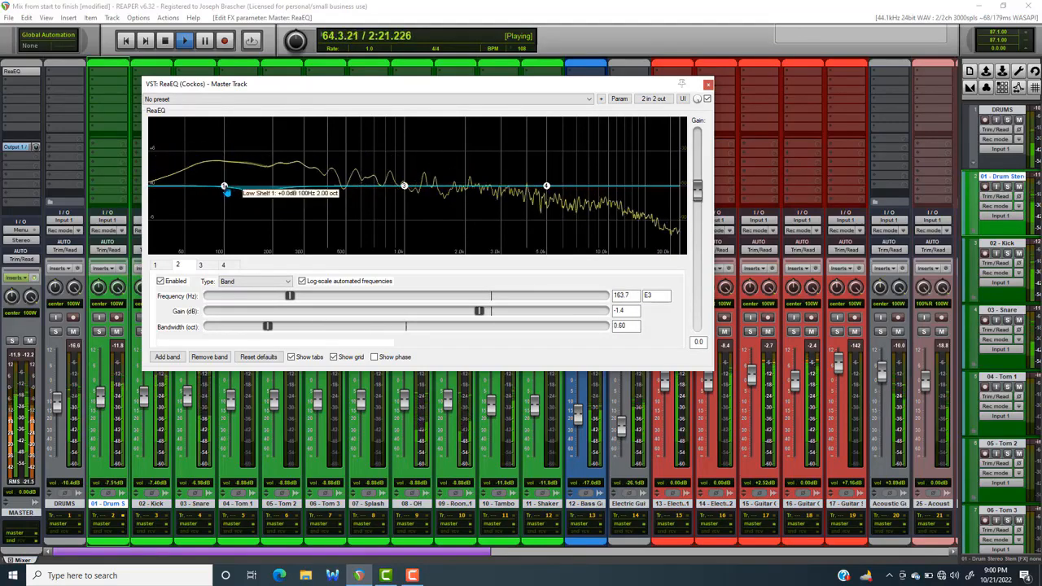
# Change EQ band 1 to a High Pass filter and lower its cutoff to the bottom of the spectrum
pyautogui.rightClick(225, 187)
pyautogui.click(298, 320)
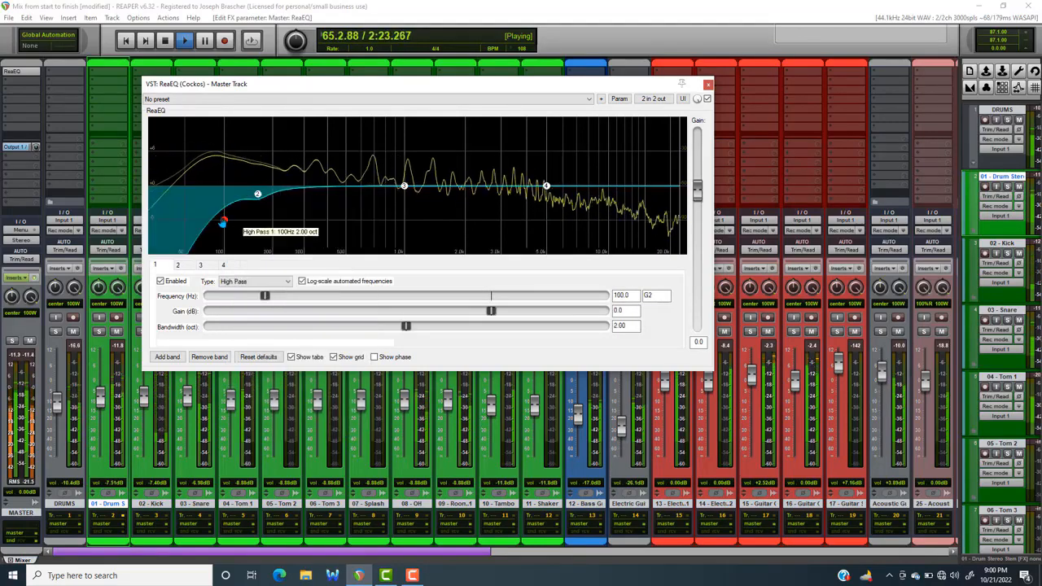
pyautogui.moveTo(225, 222); pyautogui.dragTo(157, 220)
# Add a fifth EQ band boosting about 0.7 dB near 3987 Hz, and slightly raise band 4 in the highs
pyautogui.doubleClick(432, 173)
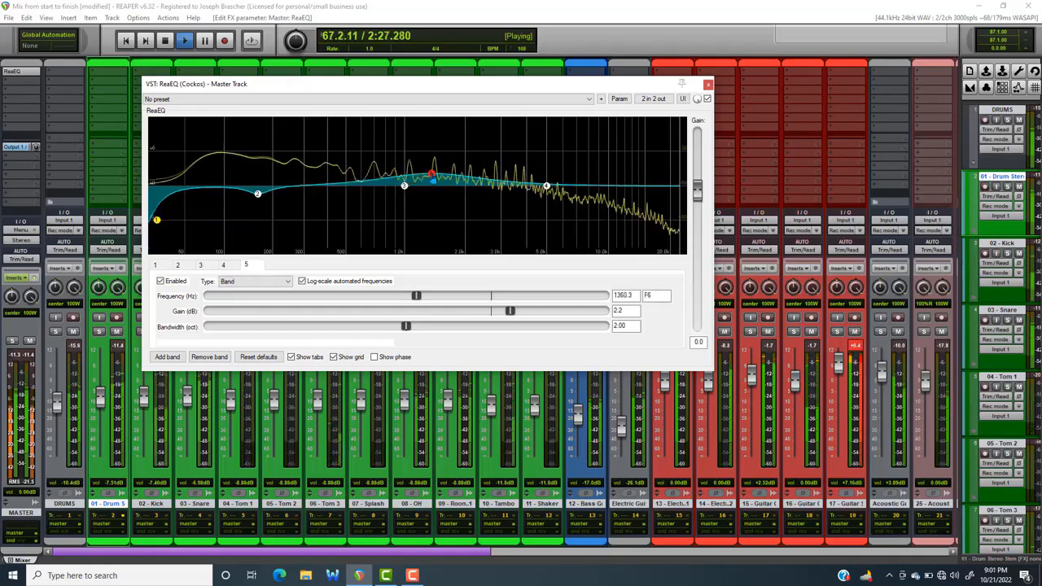
pyautogui.moveTo(433, 172); pyautogui.dragTo(527, 186)
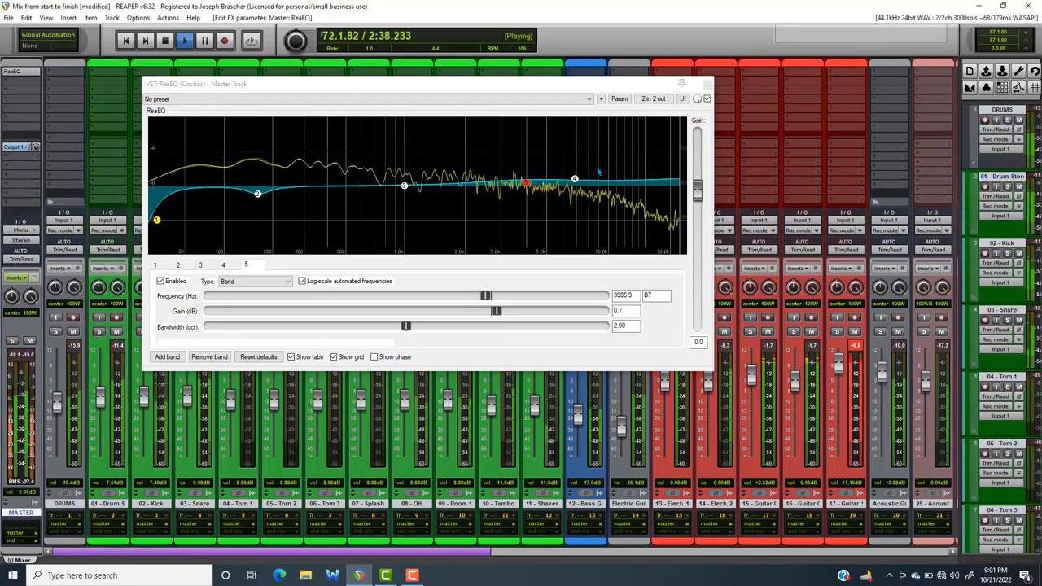
# Compare the playing mix with ReaEQ bypassed and enabled, and stop playback
pyautogui.click(707, 99)
pyautogui.click(707, 99)
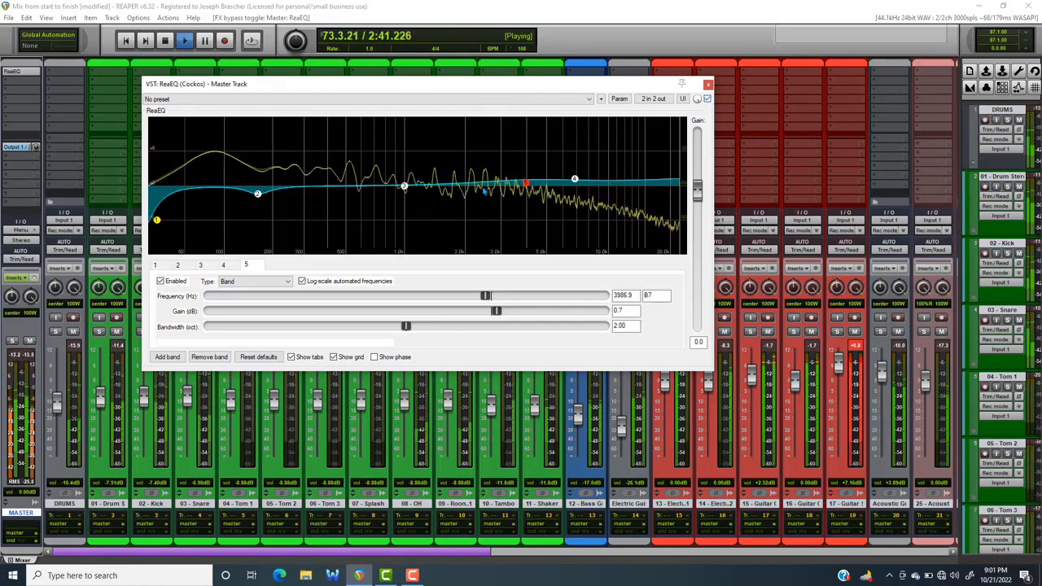
pyautogui.press('space')
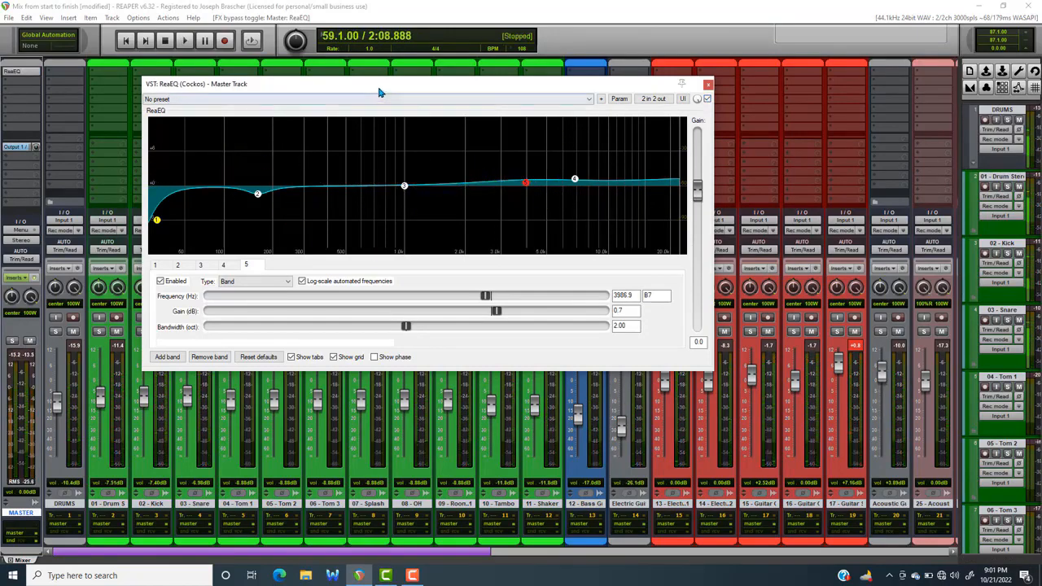
# Fine-tune EQ band 2 to about -1.5 dB at 162.5 Hz
pyautogui.moveTo(261, 200)
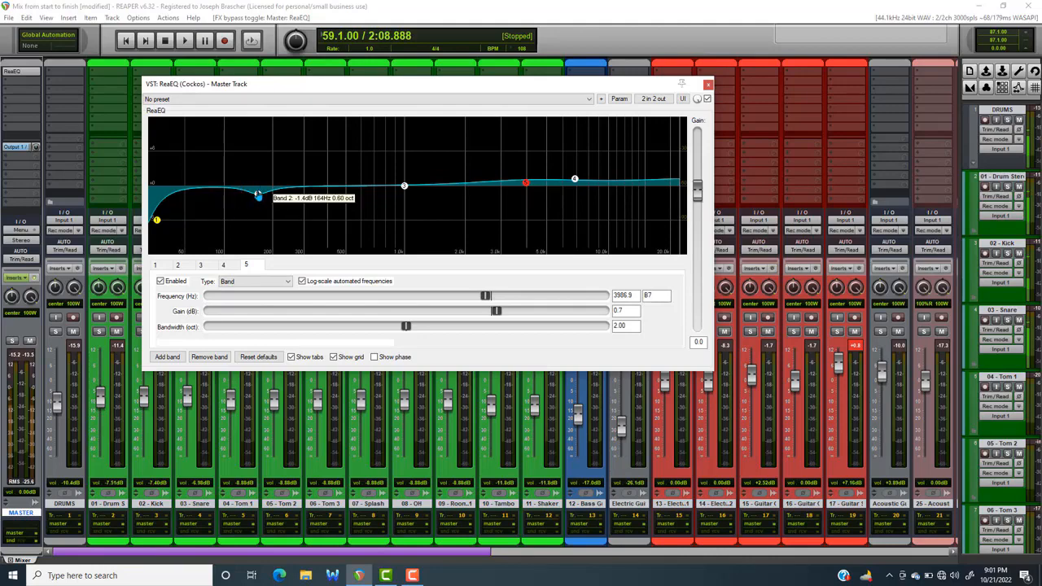
pyautogui.hscroll(5, 449, 484)
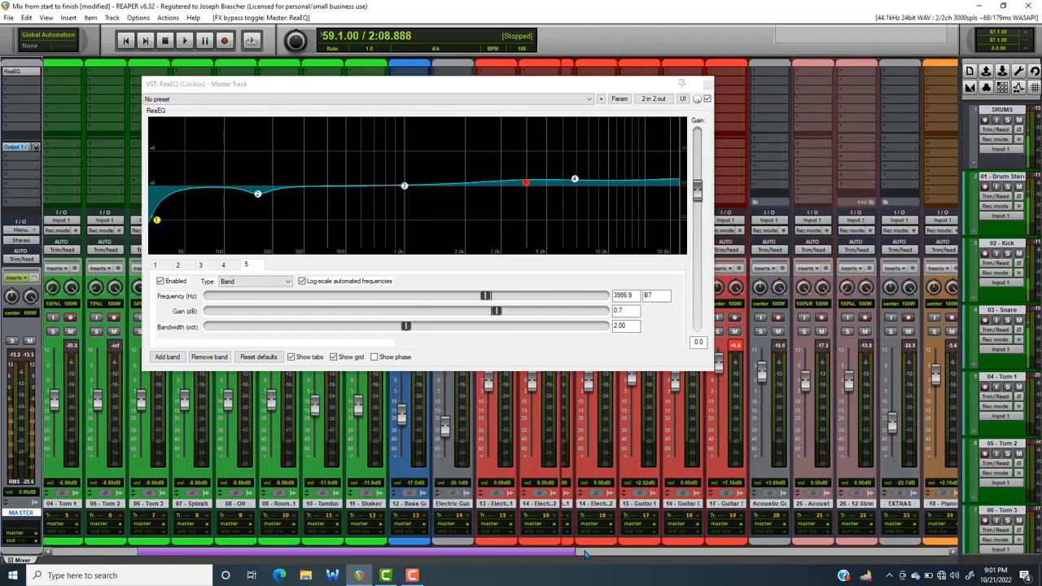
pyautogui.hscroll(-5, 449, 484)
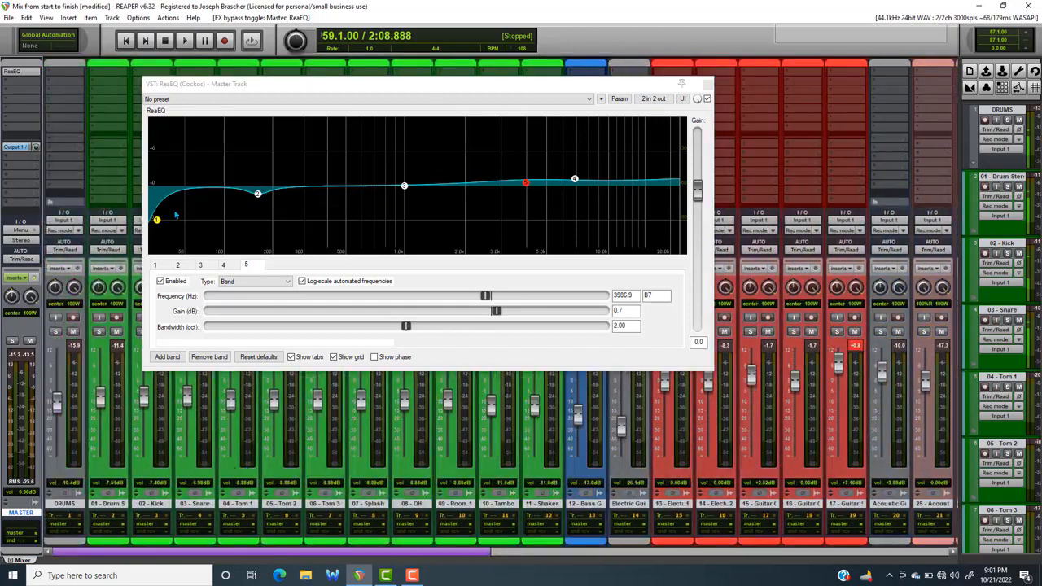
pyautogui.click(257, 195)
pyautogui.moveTo(258, 198); pyautogui.dragTo(256, 194)
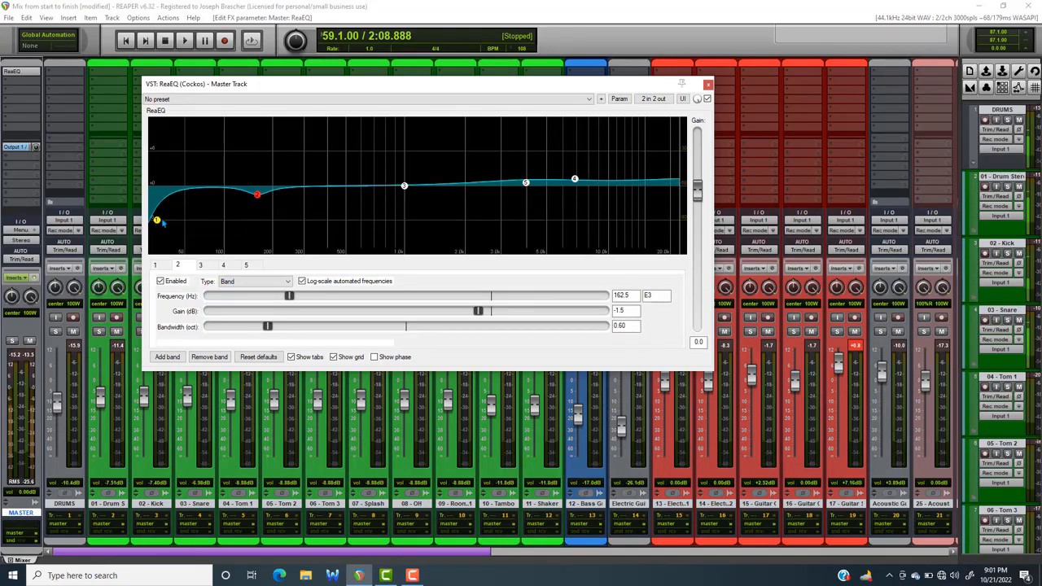
# Raise the high-pass cutoff of EQ band 1 to about 29.5 Hz
pyautogui.click(158, 222)
pyautogui.moveTo(159, 222); pyautogui.dragTo(162, 223)
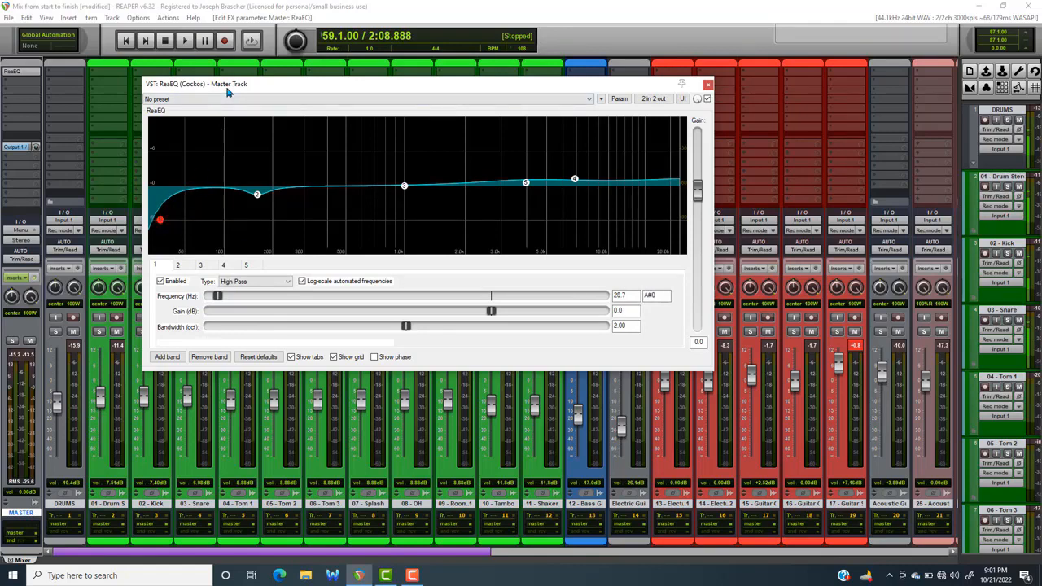
pyautogui.moveTo(160, 220)
pyautogui.mouseDown()
pyautogui.moveTo(200, 224)
pyautogui.moveTo(161, 221)
pyautogui.mouseUp()
# Replay the passage while toggling the master EQ's bypass to check the adjusted curve, and close the ReaEQ window
pyautogui.moveTo(577, 182)
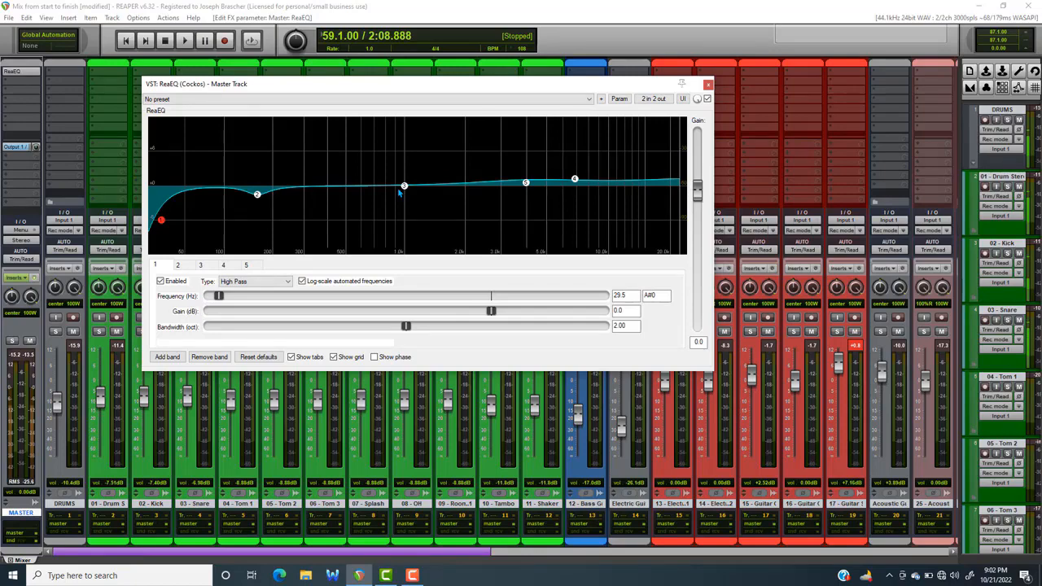
pyautogui.press('space')
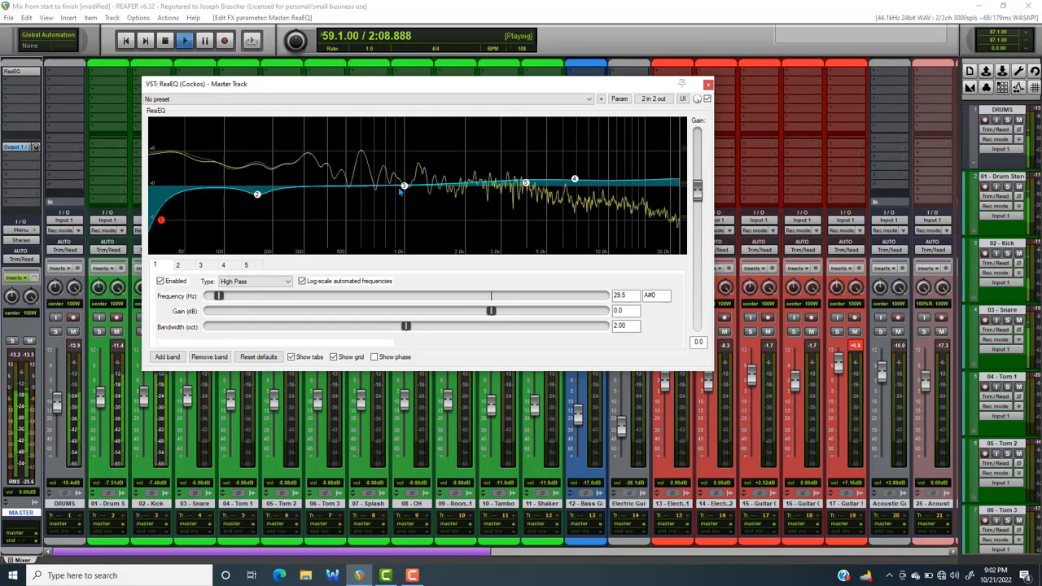
pyautogui.click(708, 98)
pyautogui.click(707, 99)
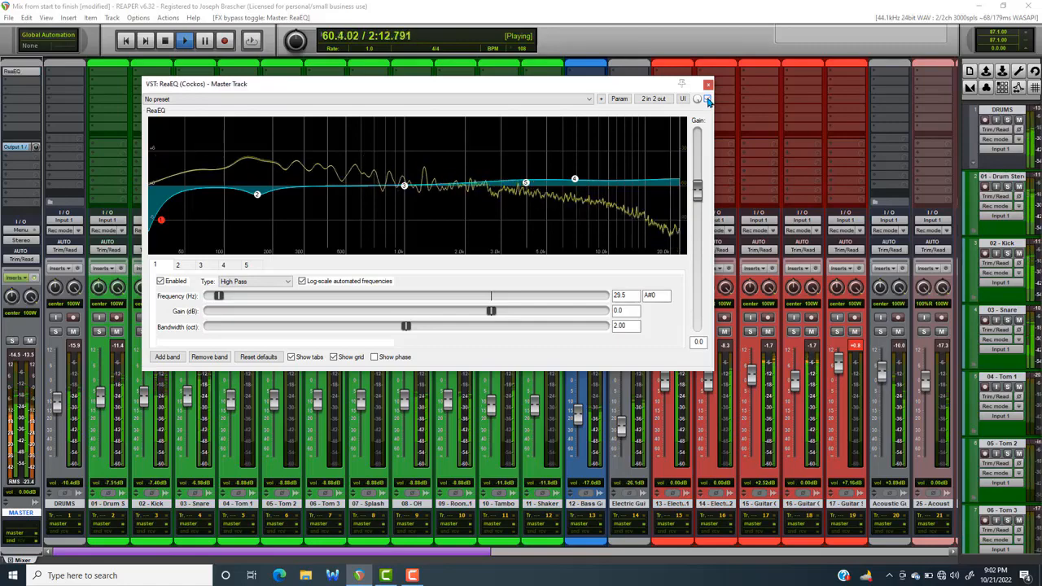
pyautogui.press('space')
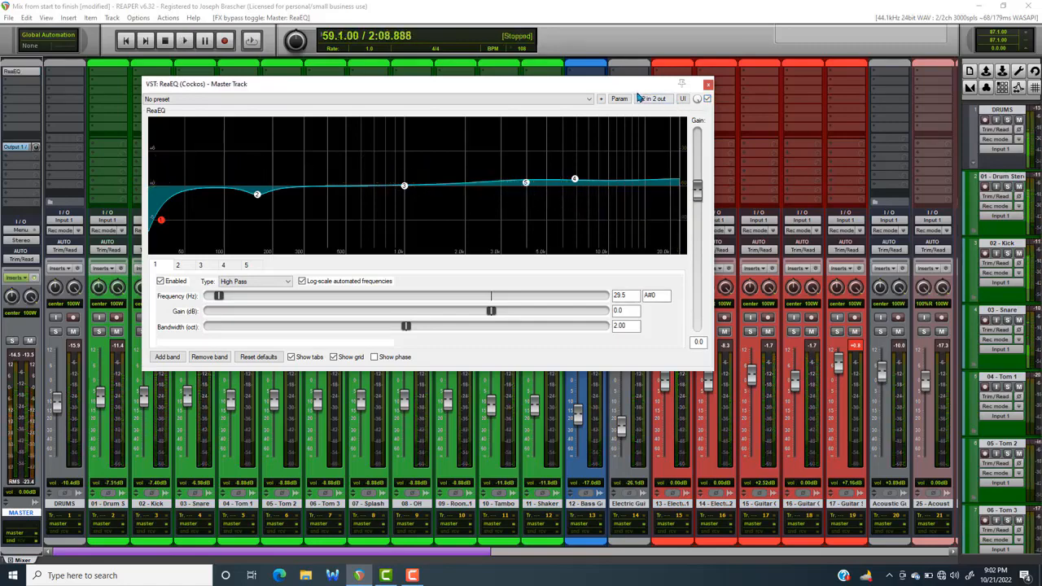
pyautogui.click(708, 84)
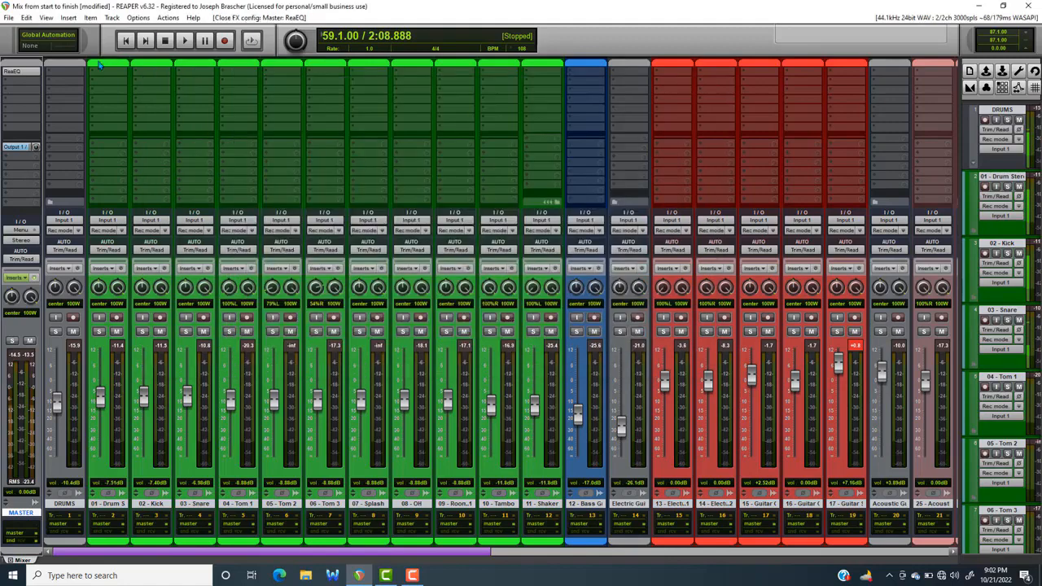
# Add the JS: Saturation plugin to the master track after ReaEQ
pyautogui.doubleClick(35, 78)
pyautogui.write('sa')
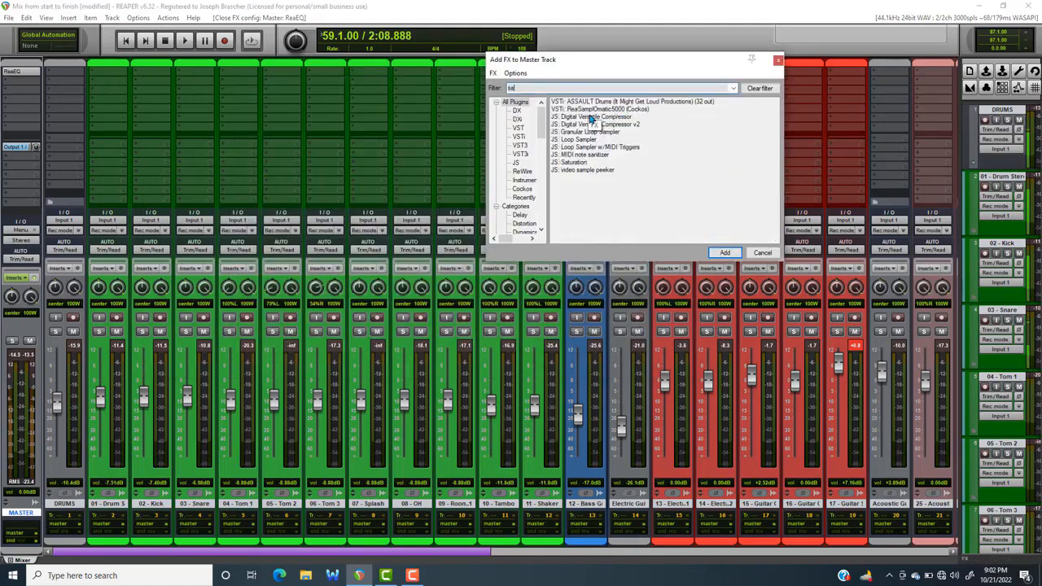
pyautogui.doubleClick(580, 163)
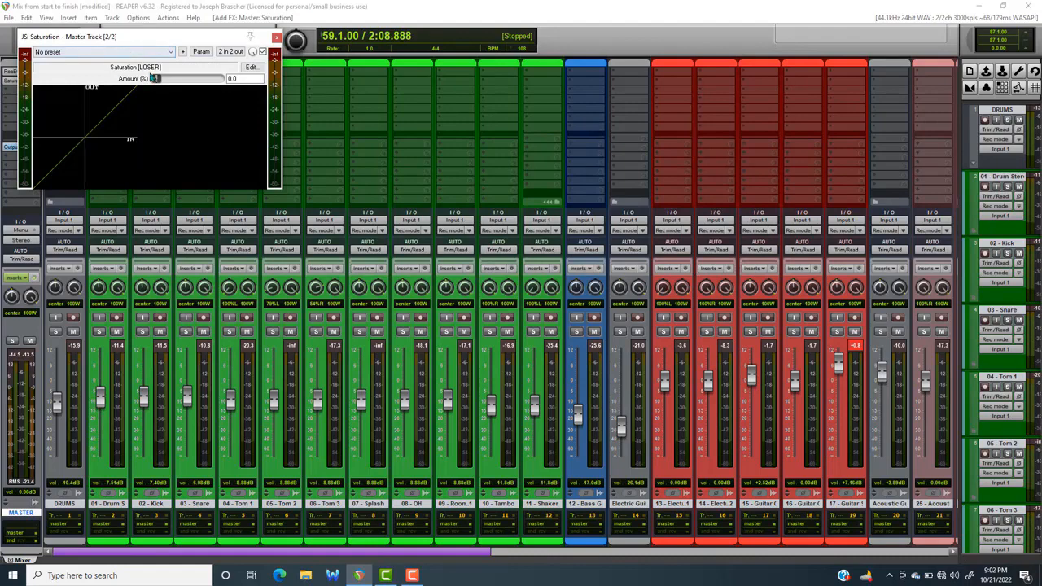
# Set the master Saturation amount to about 49% while listening to the mix
pyautogui.moveTo(160, 79); pyautogui.dragTo(193, 82)
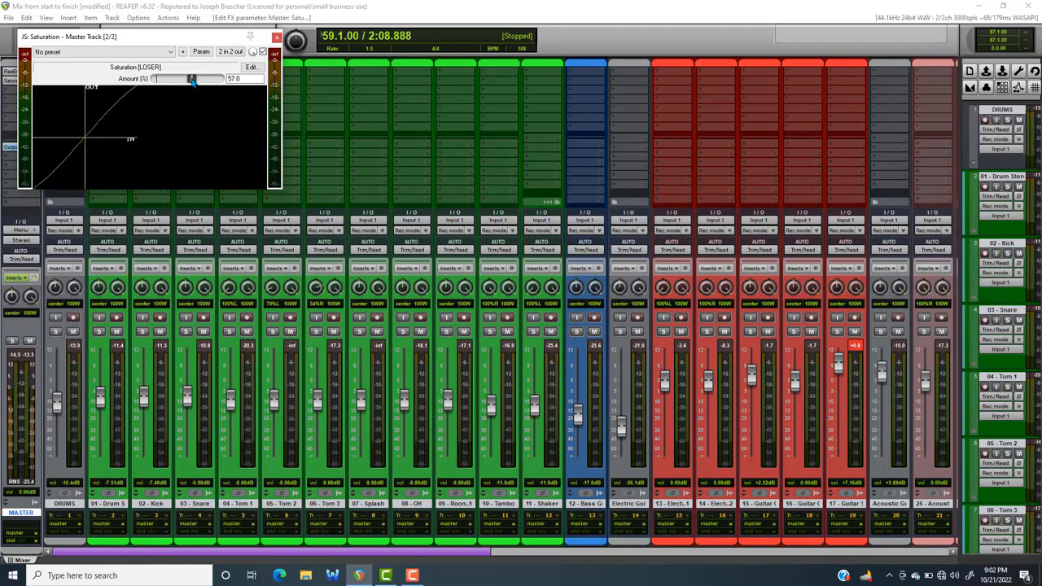
pyautogui.press('space')
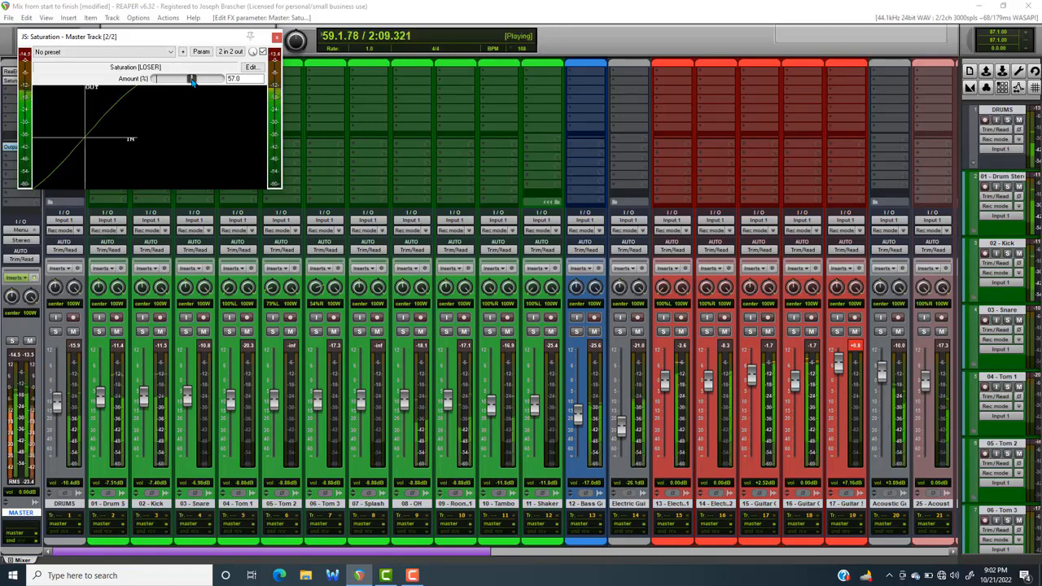
pyautogui.moveTo(192, 80)
pyautogui.mouseDown()
pyautogui.moveTo(168, 79)
pyautogui.moveTo(213, 79)
pyautogui.moveTo(189, 80)
pyautogui.mouseUp()
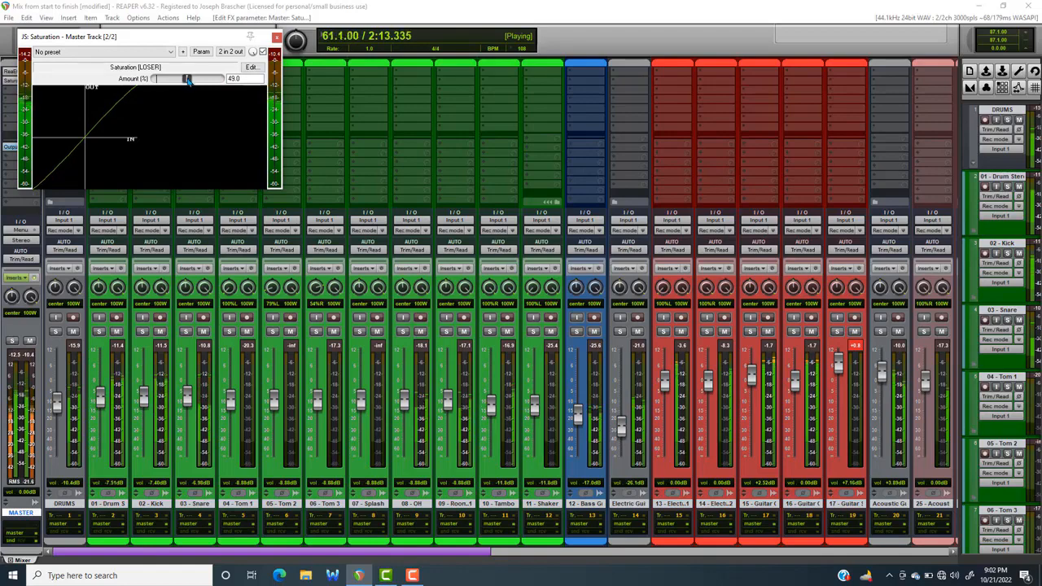
# Settle the master Saturation amount at 52%, stop playback and close the plugin window
pyautogui.press('space')
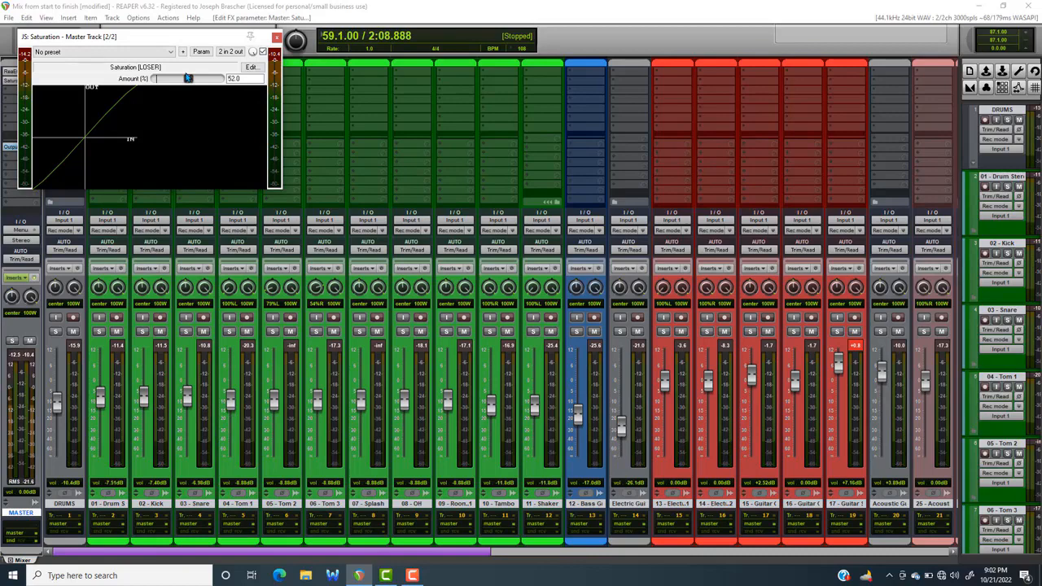
pyautogui.click(277, 38)
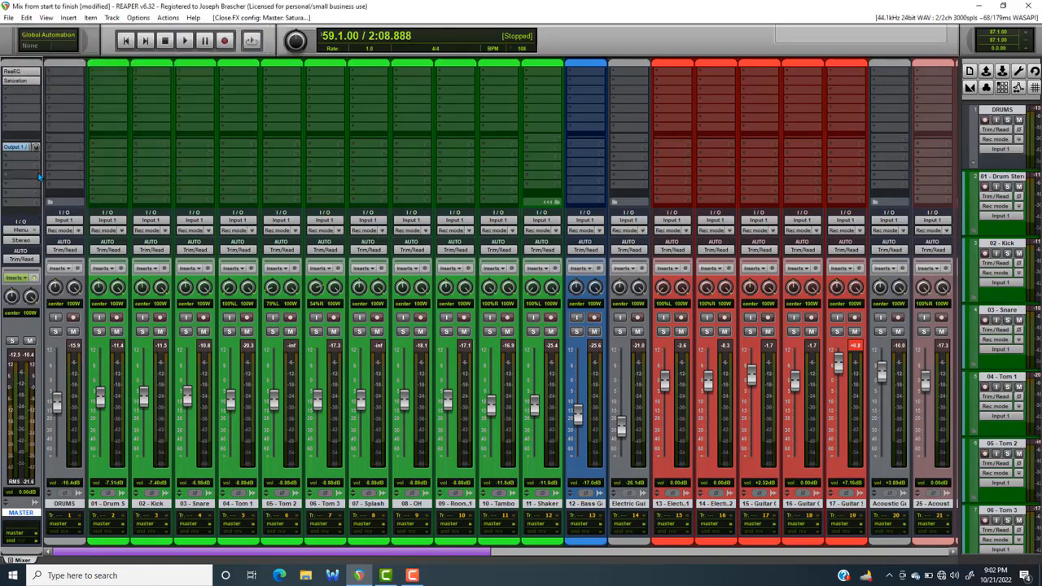
# Reopen the master ReaEQ and, during playback, try exaggerated moves: a deep band 2 cut, higher bands 4 and 5, and a new 4.3 dB boost near 520 Hz
pyautogui.click(24, 74)
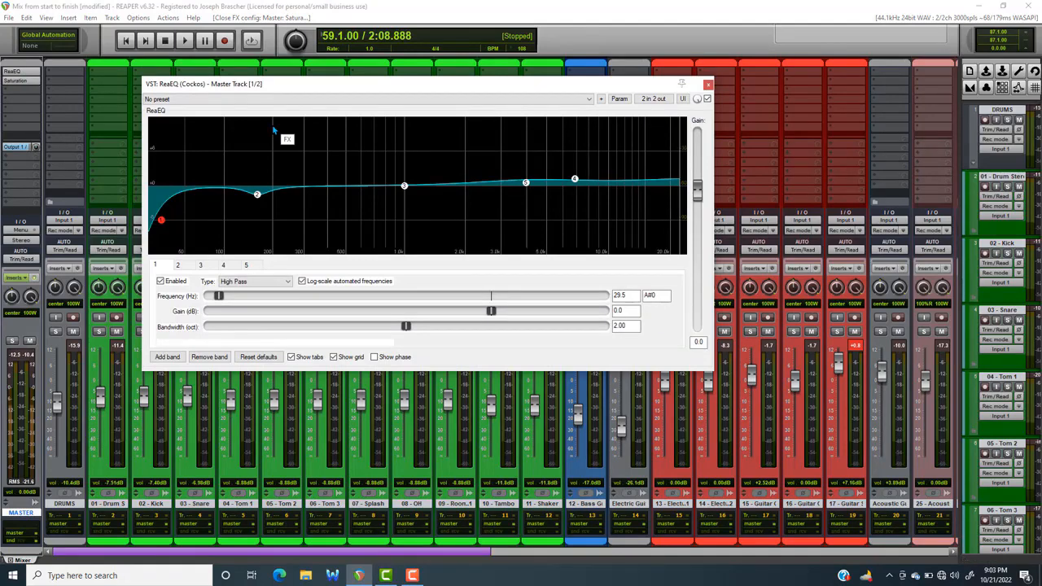
pyautogui.moveTo(481, 88)
pyautogui.mouseDown()
pyautogui.moveTo(470, 83)
pyautogui.moveTo(478, 91)
pyautogui.mouseUp()
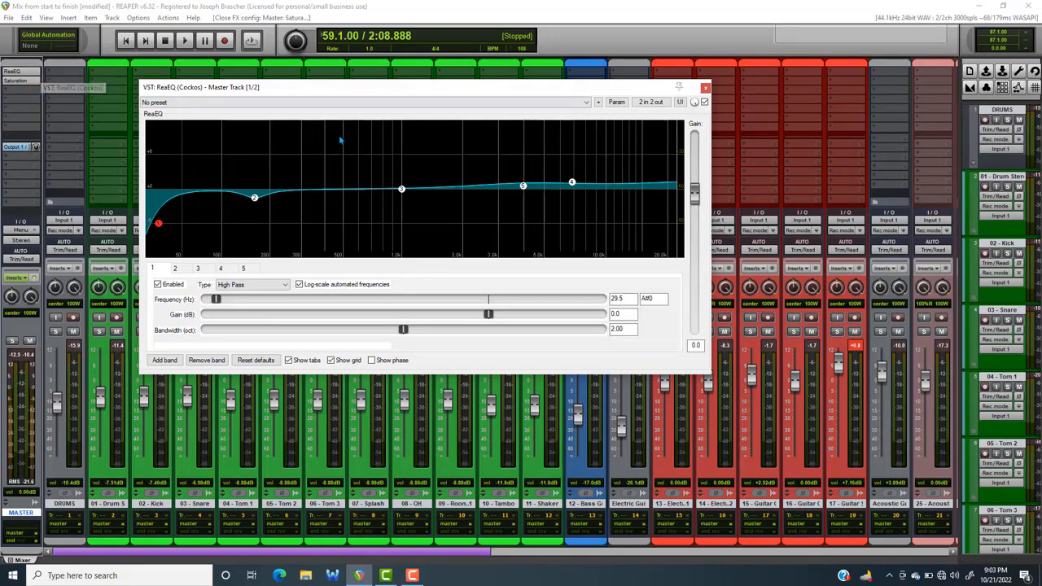
pyautogui.press('space')
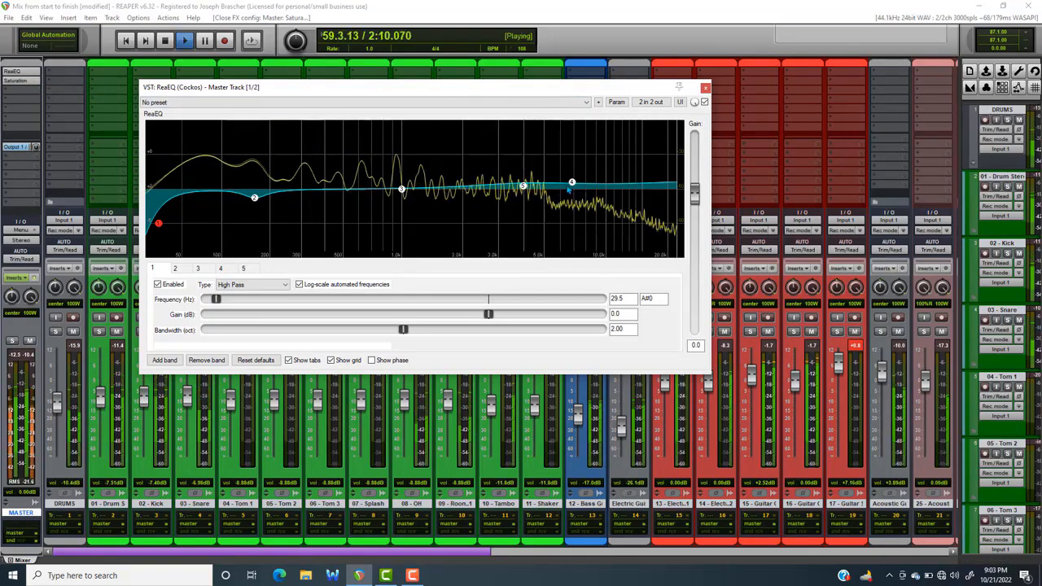
pyautogui.moveTo(523, 187); pyautogui.dragTo(586, 172)
pyautogui.click(254, 203)
pyautogui.moveTo(253, 209); pyautogui.dragTo(253, 231)
pyautogui.doubleClick(335, 181)
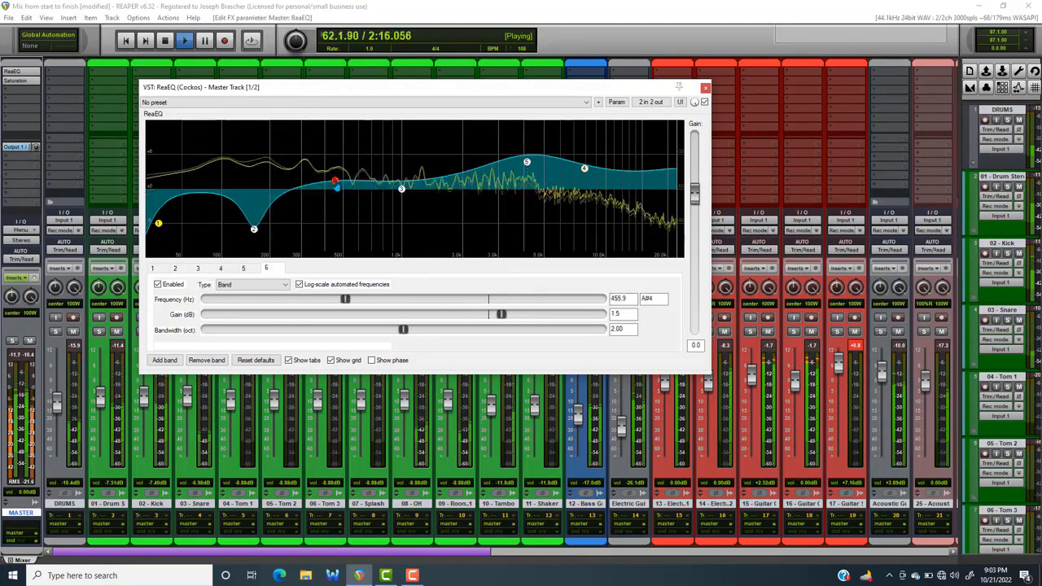
pyautogui.moveTo(336, 185); pyautogui.dragTo(347, 168)
pyautogui.press('space')
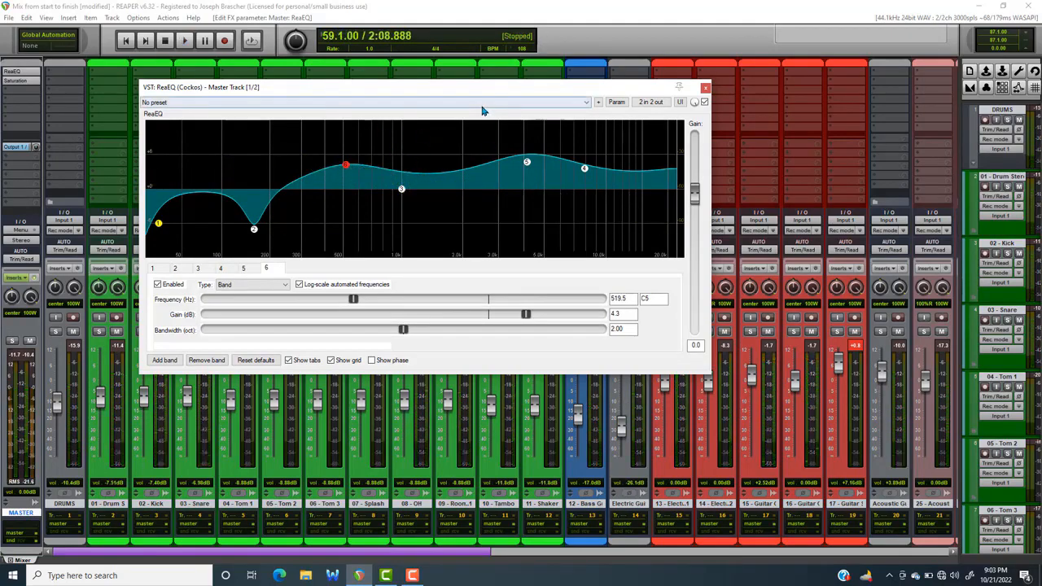
# Undo the exaggerated band moves and the added band in the master ReaEQ, and close its window
pyautogui.hotkey('ctrl', 'z')
pyautogui.hotkey('ctrl', 'z')
pyautogui.hotkey('ctrl', 'z')
pyautogui.hotkey('ctrl', 'z')
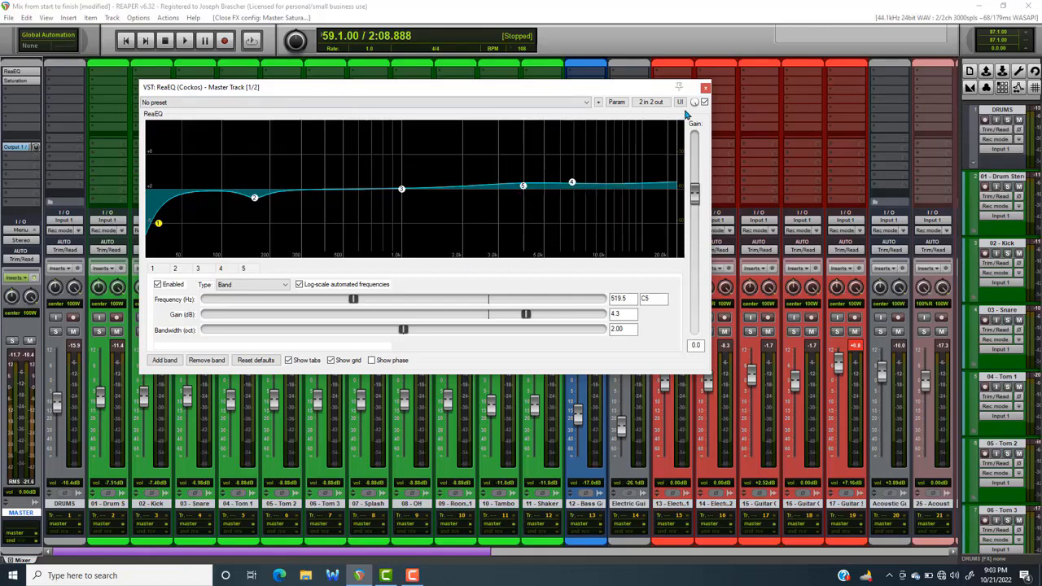
pyautogui.click(706, 87)
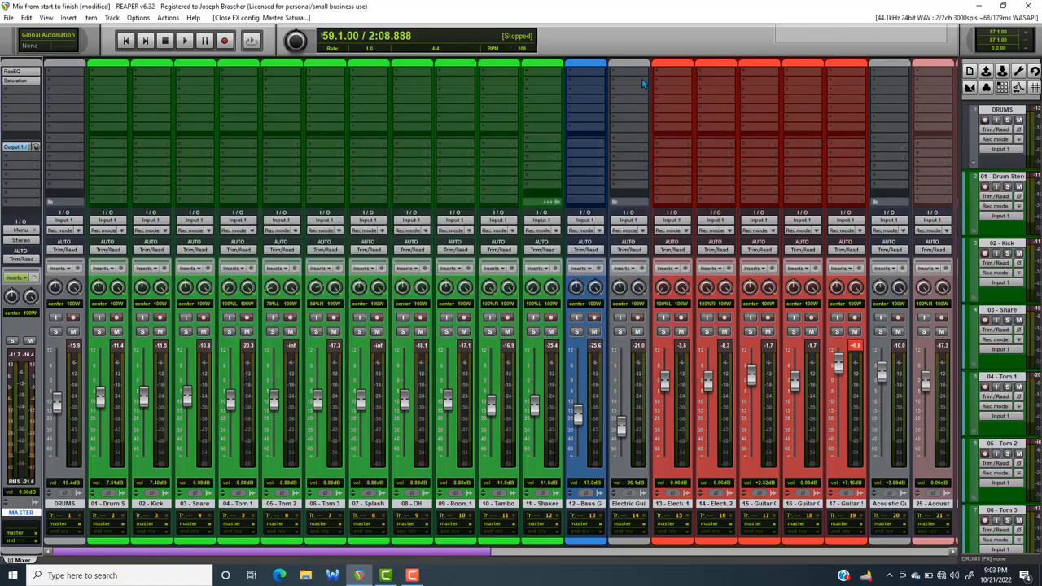
# Add the JS: Stereo Enhancer plugin to the master track after Saturation
pyautogui.click(37, 83)
pyautogui.click(278, 38)
pyautogui.doubleClick(35, 94)
pyautogui.write('ster')
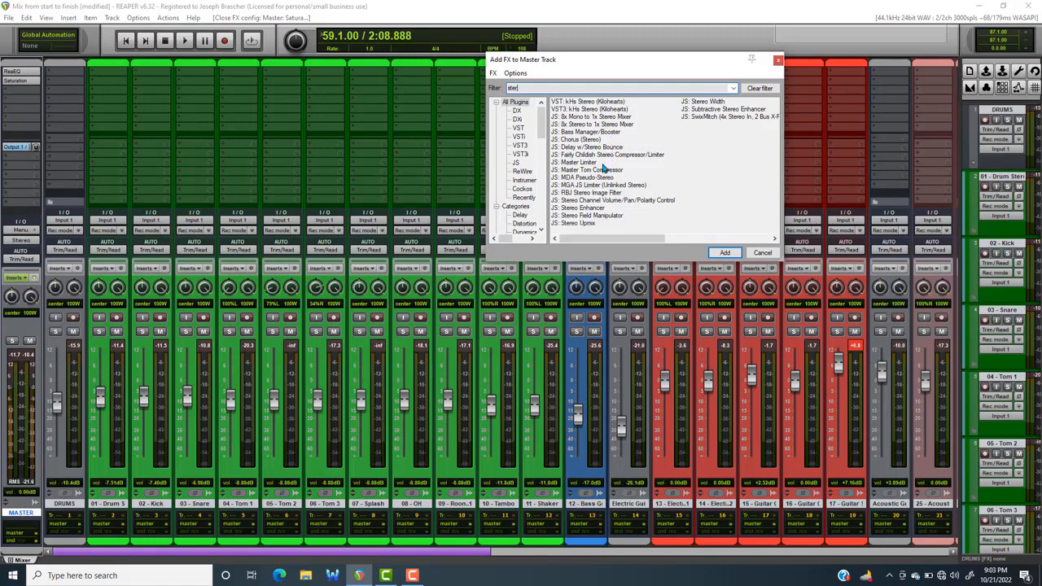
pyautogui.doubleClick(593, 210)
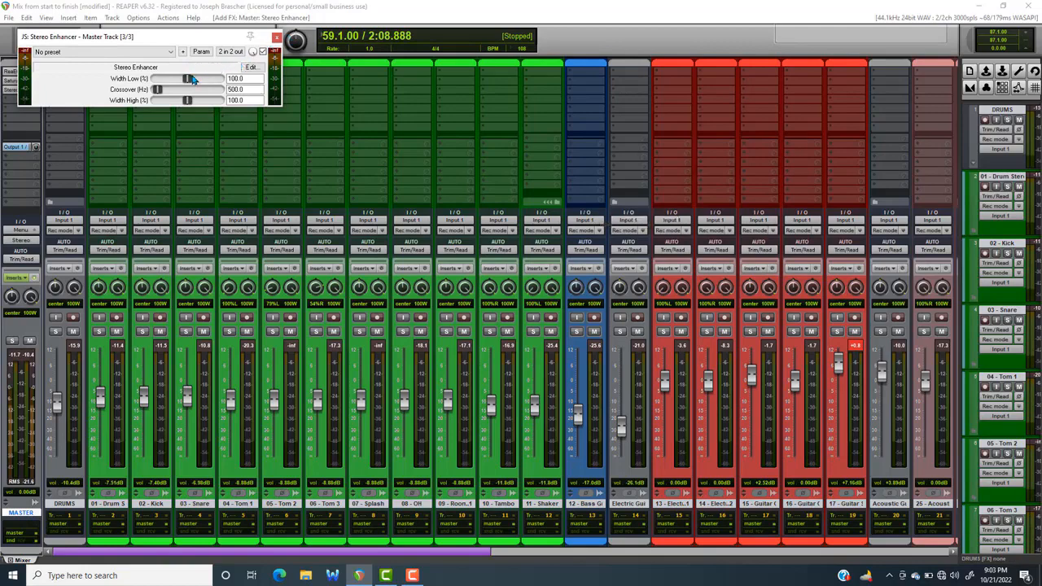
# Set the Stereo Enhancer's low and high widths to 115% and compare the mix with the plugin bypassed and active
pyautogui.moveTo(190, 79); pyautogui.dragTo(197, 106)
pyautogui.moveTo(198, 106); pyautogui.dragTo(194, 103)
pyautogui.press('space')
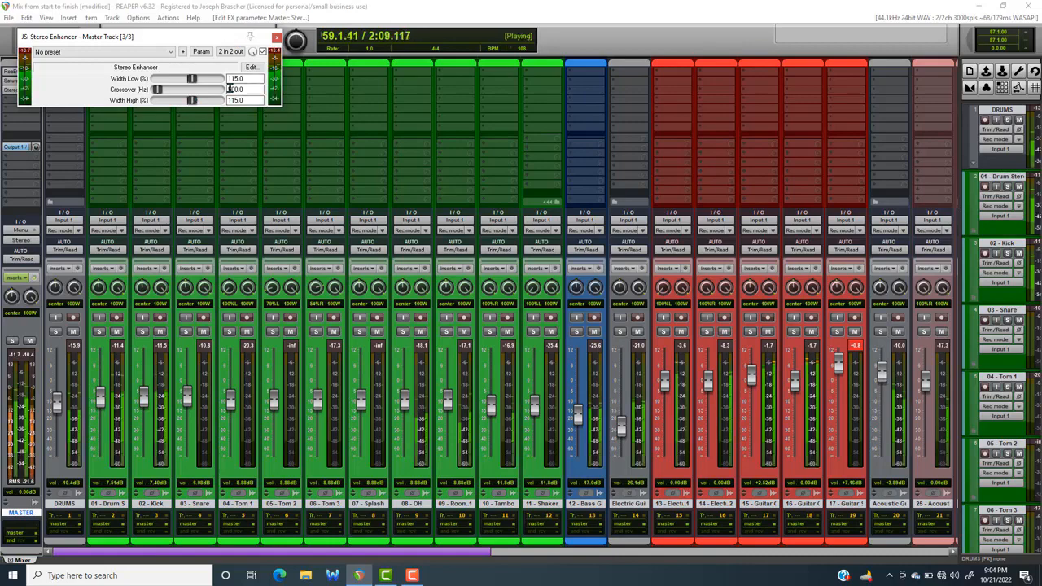
pyautogui.click(263, 52)
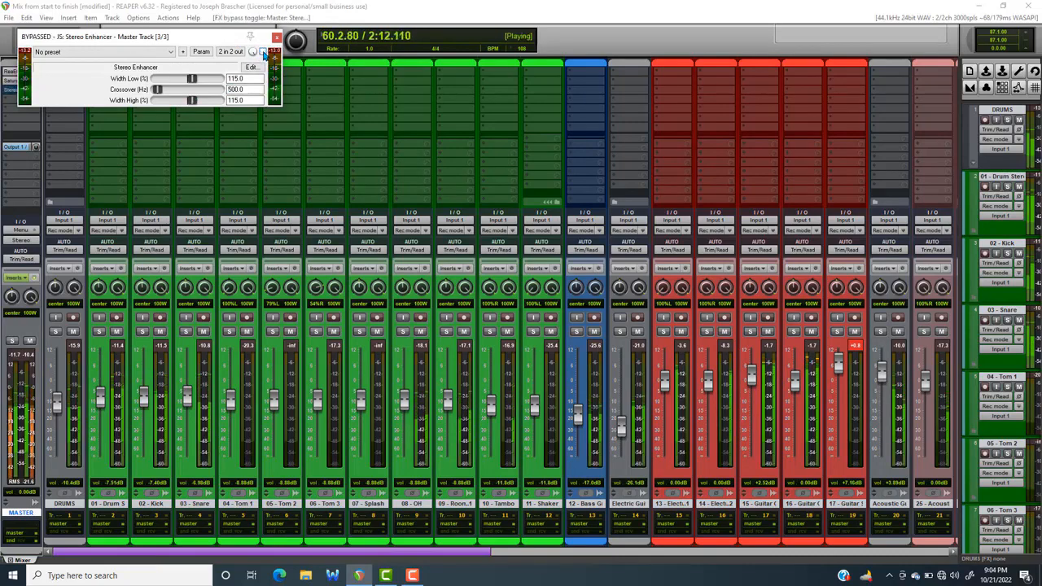
pyautogui.click(263, 52)
pyautogui.press('space')
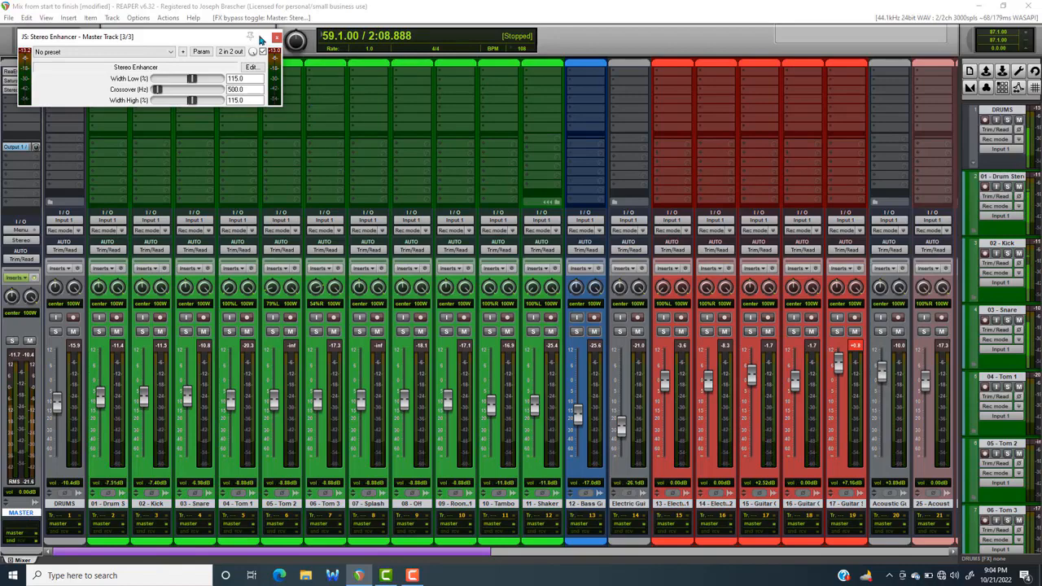
pyautogui.click(277, 39)
# Play the passage with all master effects bypassed and re-enabled to compare the mix, and save the project
pyautogui.press('space')
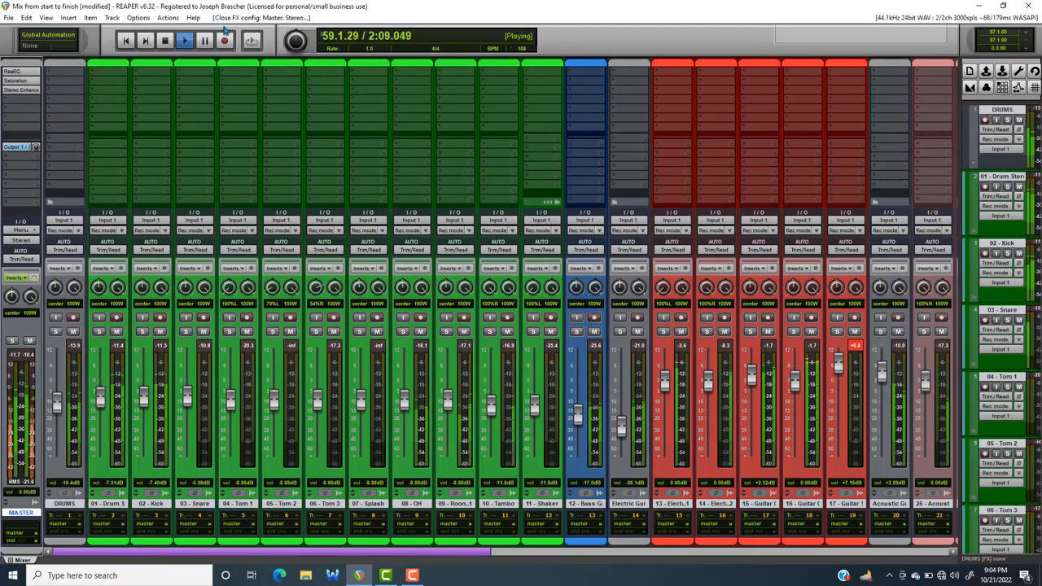
pyautogui.click(35, 278)
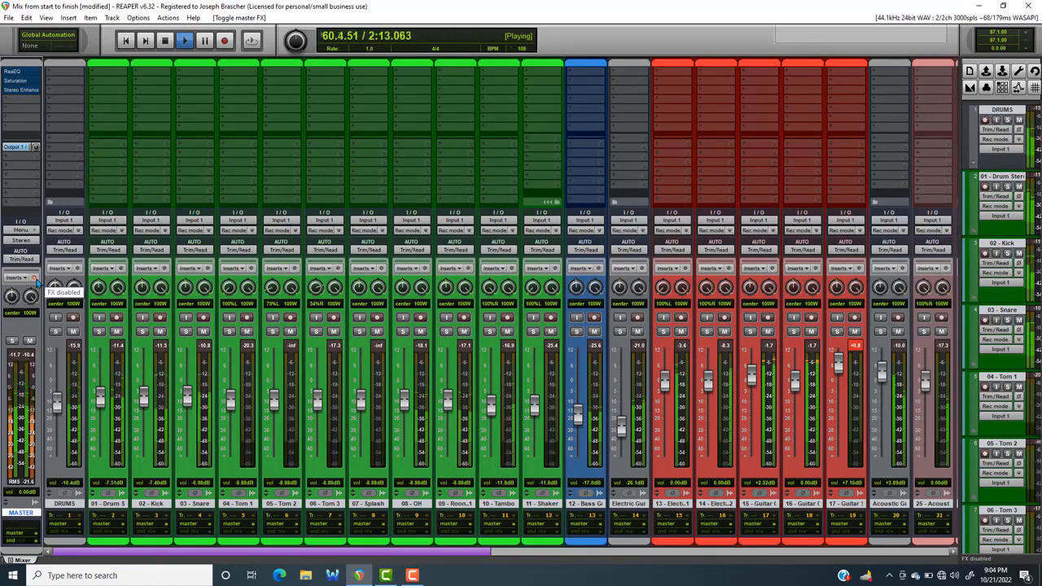
pyautogui.click(36, 278)
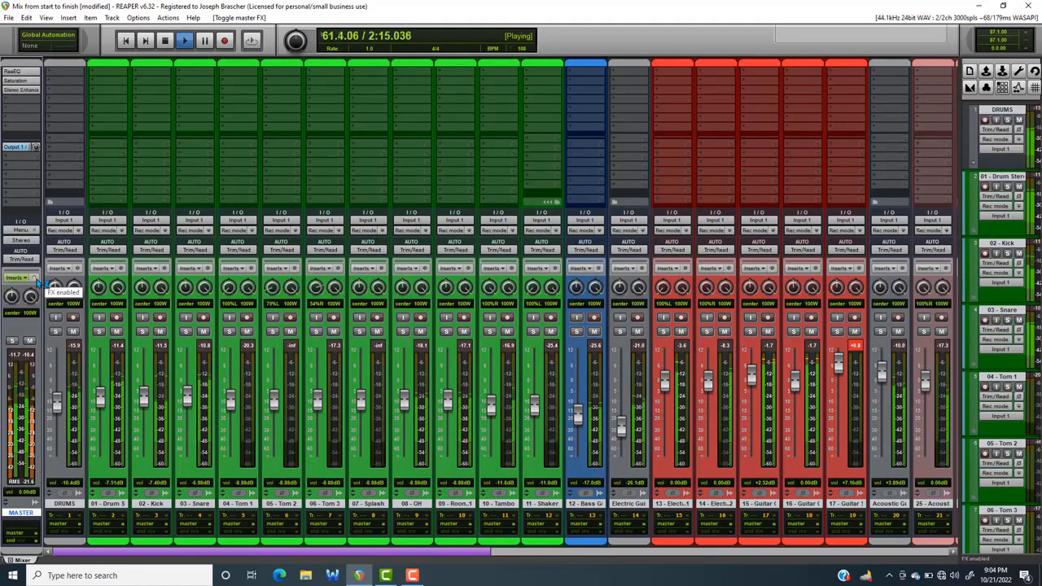
pyautogui.press('space')
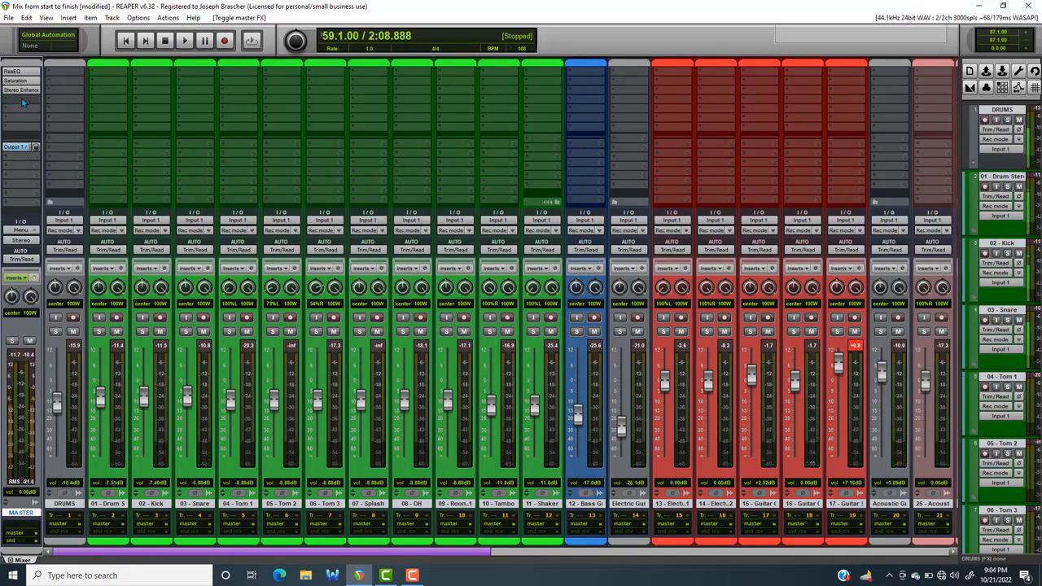
pyautogui.click(8, 17)
pyautogui.click(29, 67)
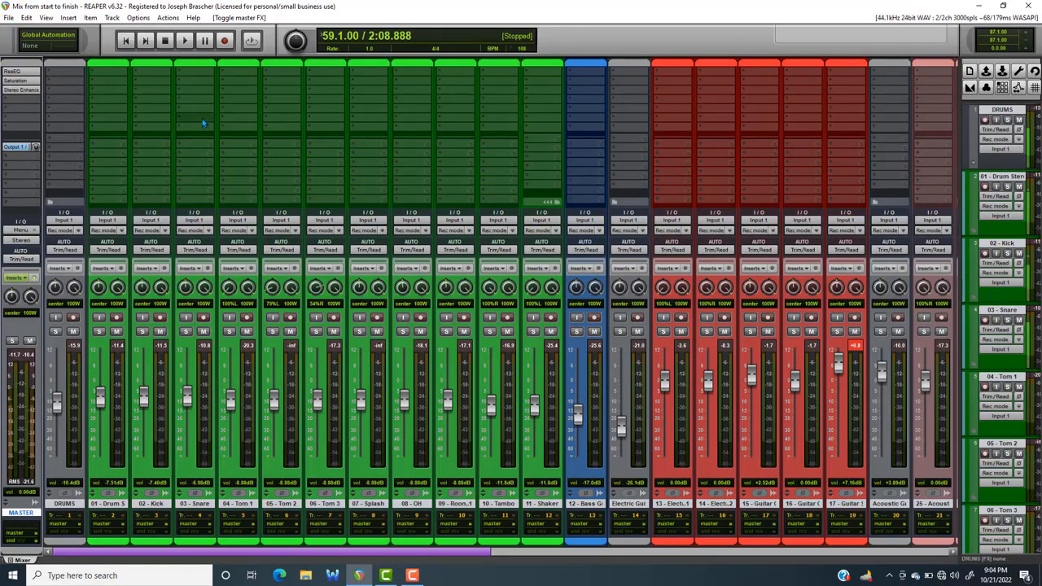
# Add the ReaComp (Cockos) plugin to the master track after the Stereo Enhancer and save the project
pyautogui.doubleClick(31, 101)
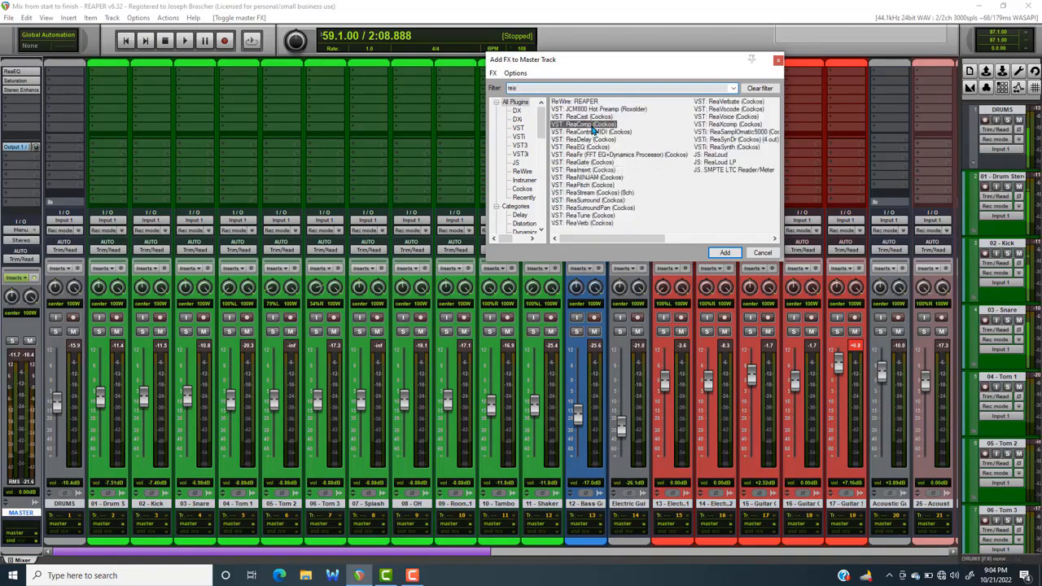
pyautogui.doubleClick(592, 125)
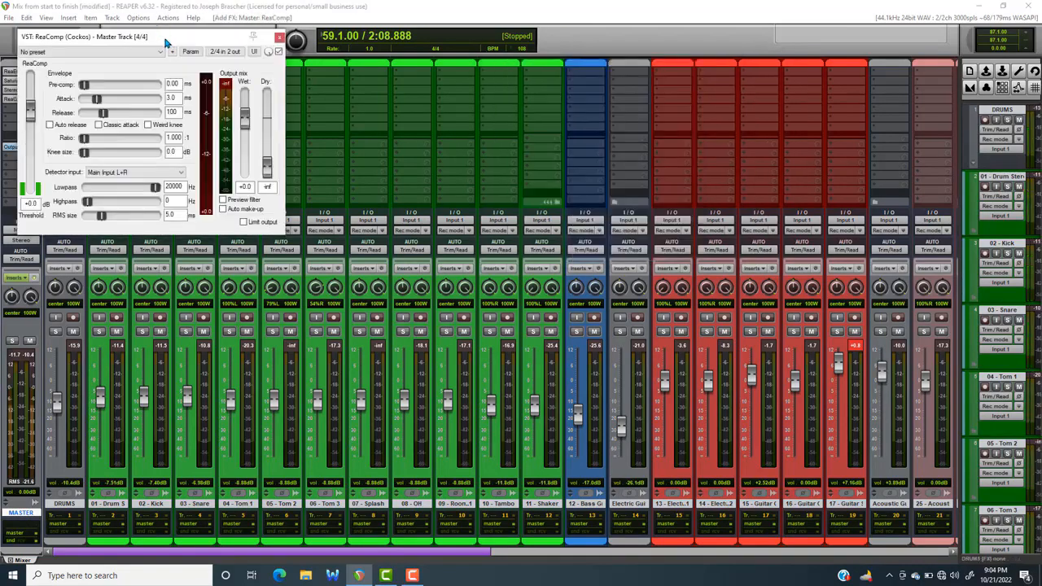
pyautogui.moveTo(167, 38); pyautogui.dragTo(451, 88)
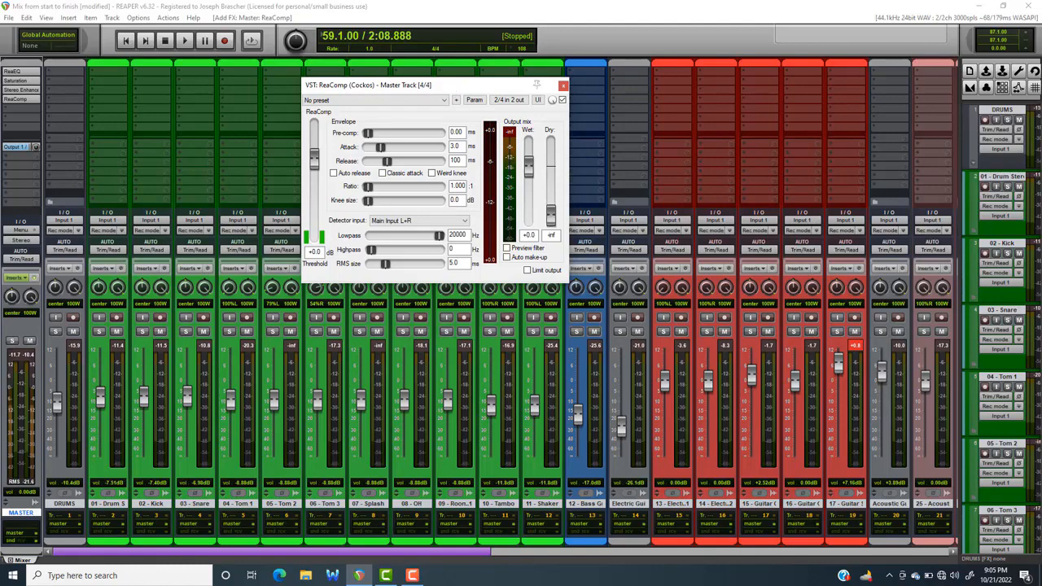
pyautogui.click(8, 21)
pyautogui.click(32, 70)
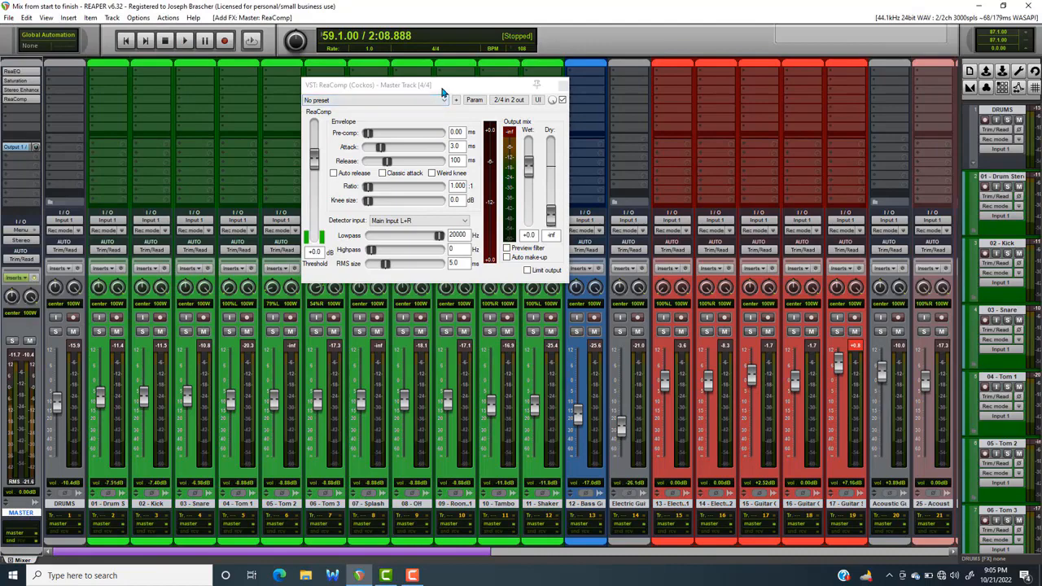
# Load the "stock - Master Bus NY Comp" preset in the master ReaComp
pyautogui.moveTo(443, 88); pyautogui.dragTo(444, 81)
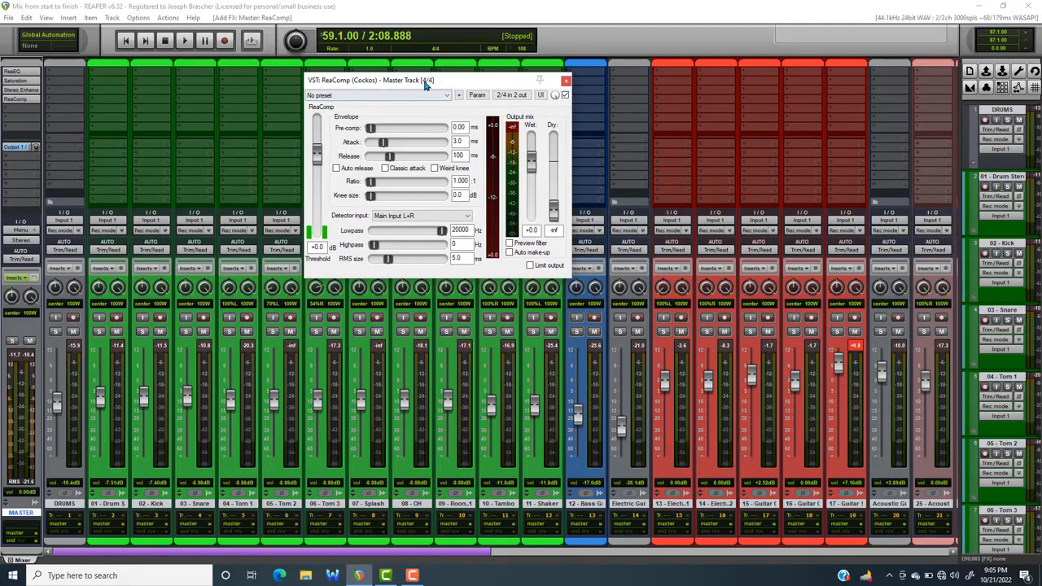
pyautogui.moveTo(424, 85); pyautogui.dragTo(402, 94)
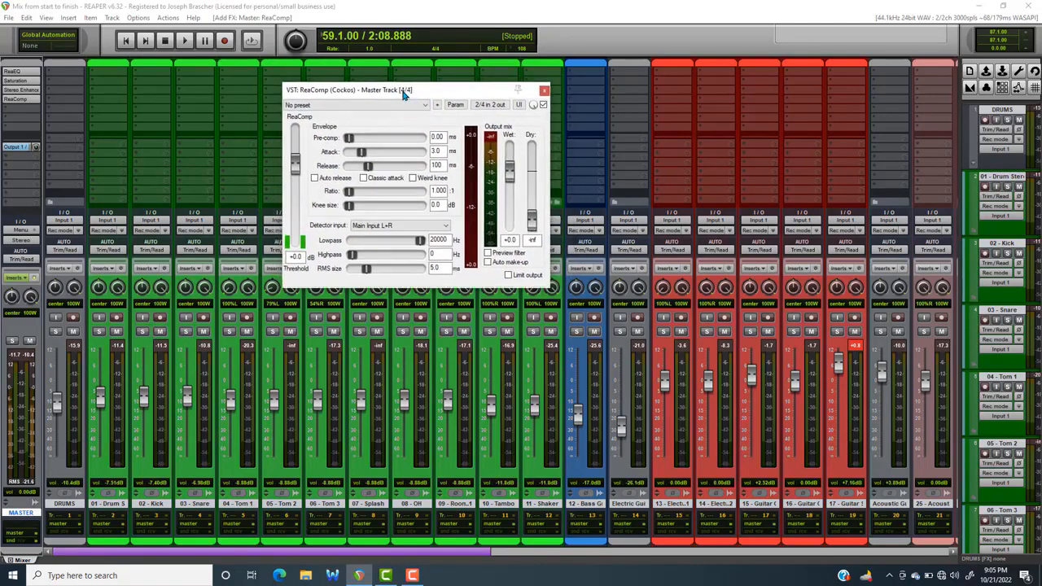
pyautogui.click(362, 108)
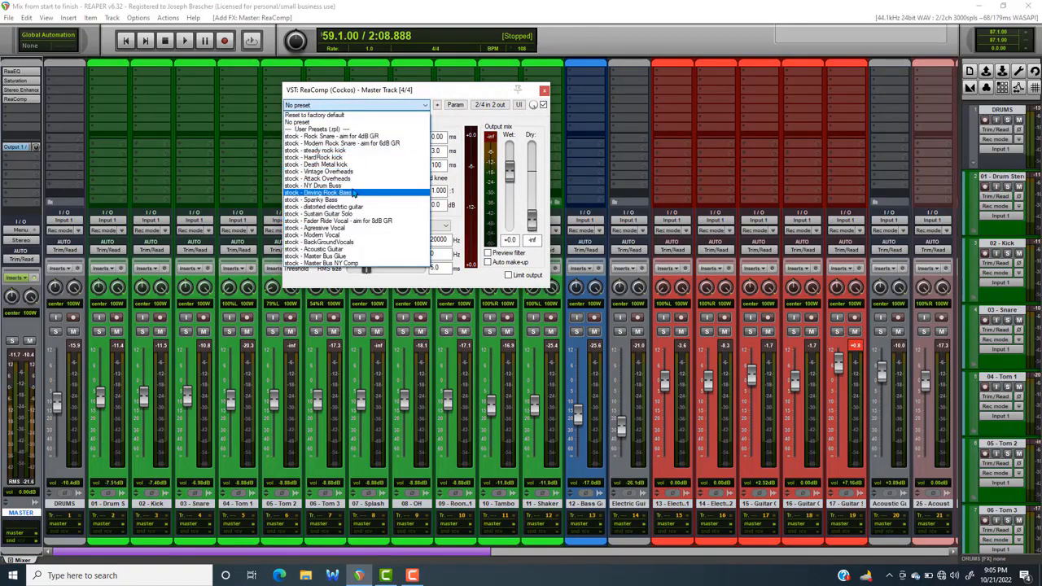
pyautogui.click(342, 264)
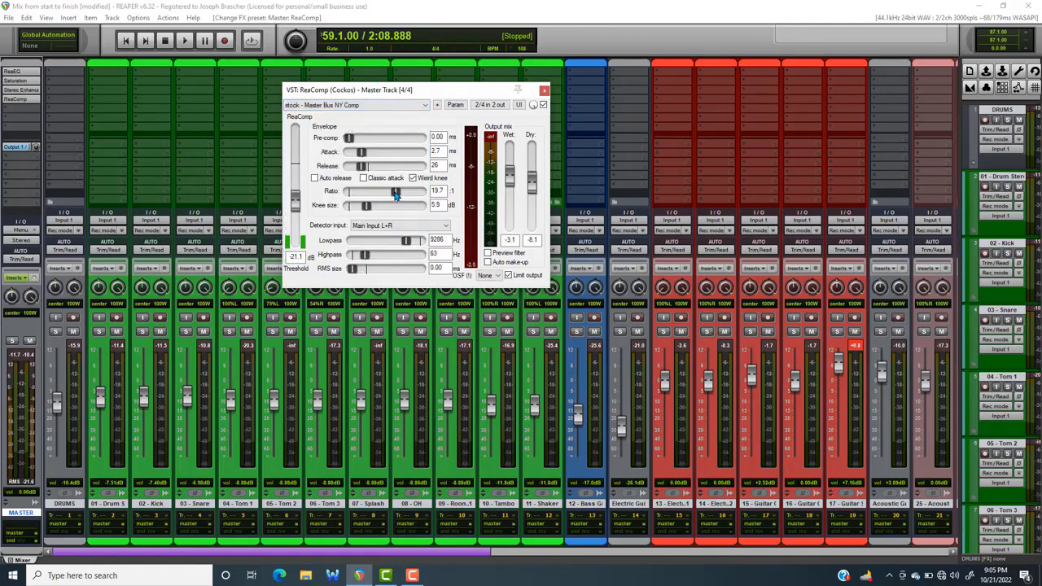
# Set ReaComp's ratio to 4.61:1, attack to 143 ms and release to 17 ms, and reset the detector highpass to 0 Hz and lowpass to 20000 Hz
pyautogui.moveTo(396, 194); pyautogui.dragTo(377, 193)
pyautogui.moveTo(362, 152); pyautogui.dragTo(394, 158)
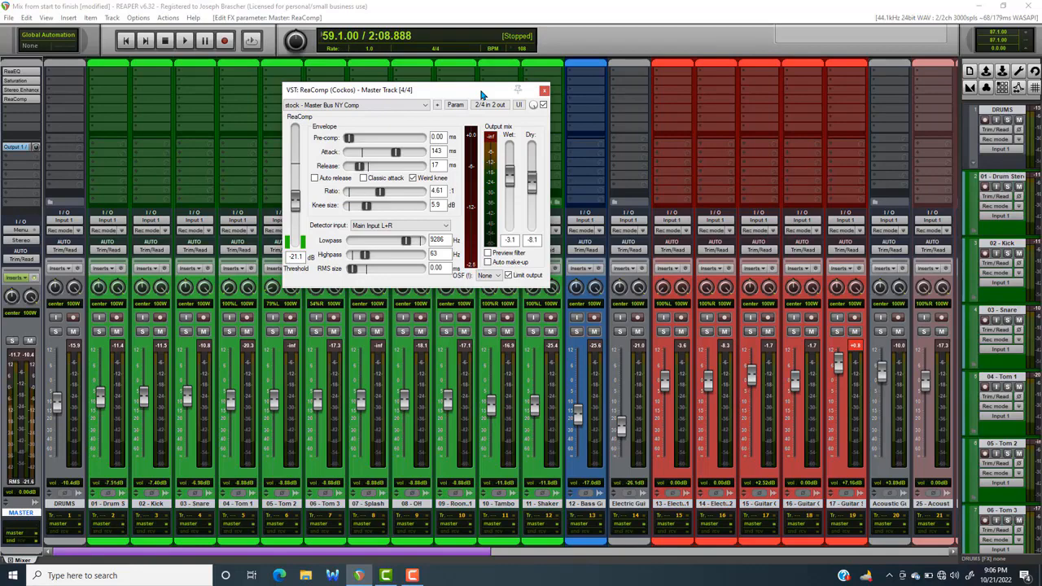
pyautogui.doubleClick(365, 255)
pyautogui.doubleClick(406, 240)
# Lower the master ReaComp threshold to about -29.6 dB while listening to the passage, and stop playback
pyautogui.press('space')
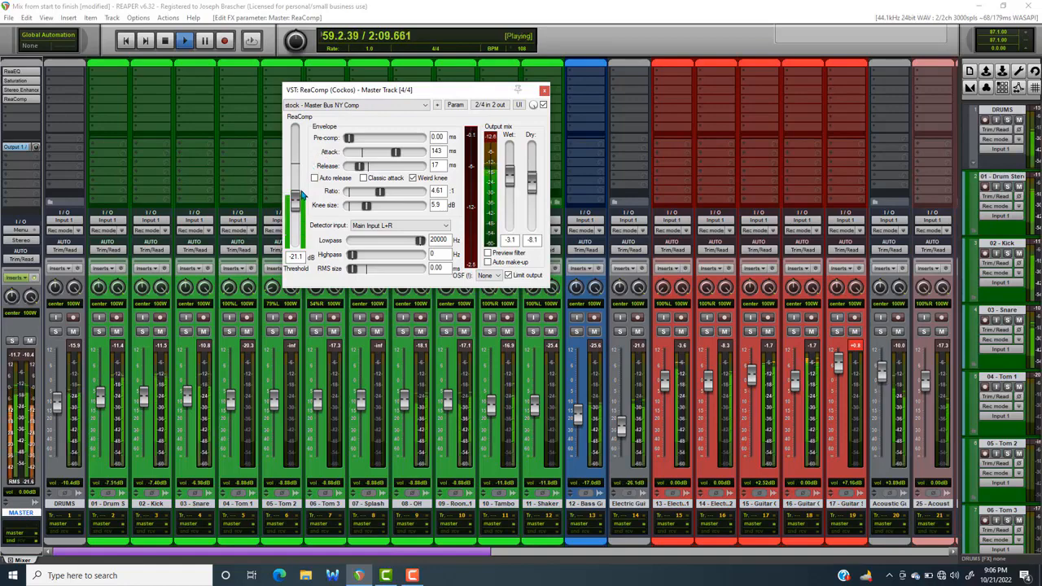
pyautogui.moveTo(295, 201); pyautogui.dragTo(303, 214)
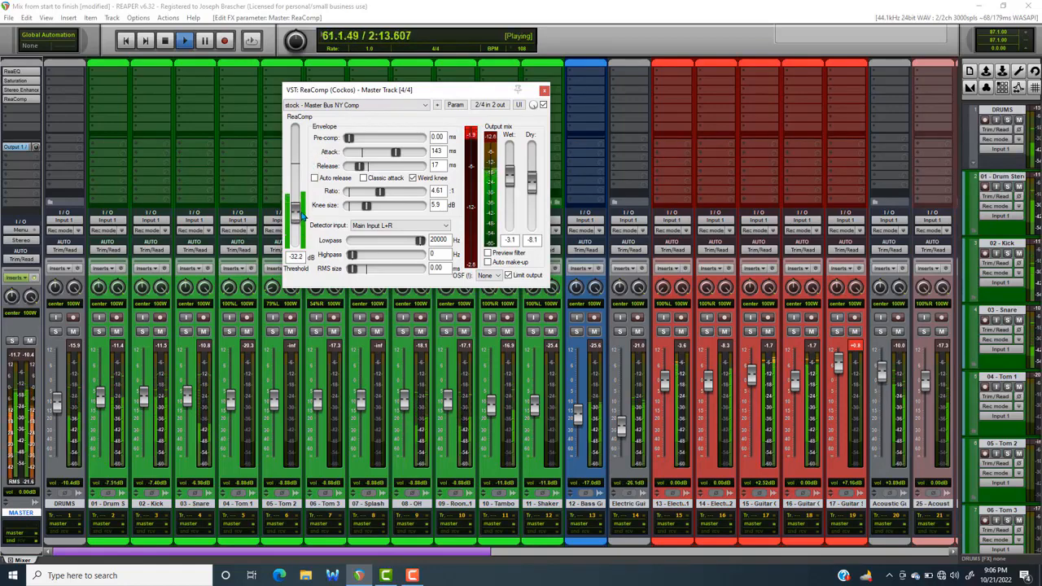
pyautogui.moveTo(303, 213); pyautogui.dragTo(302, 210)
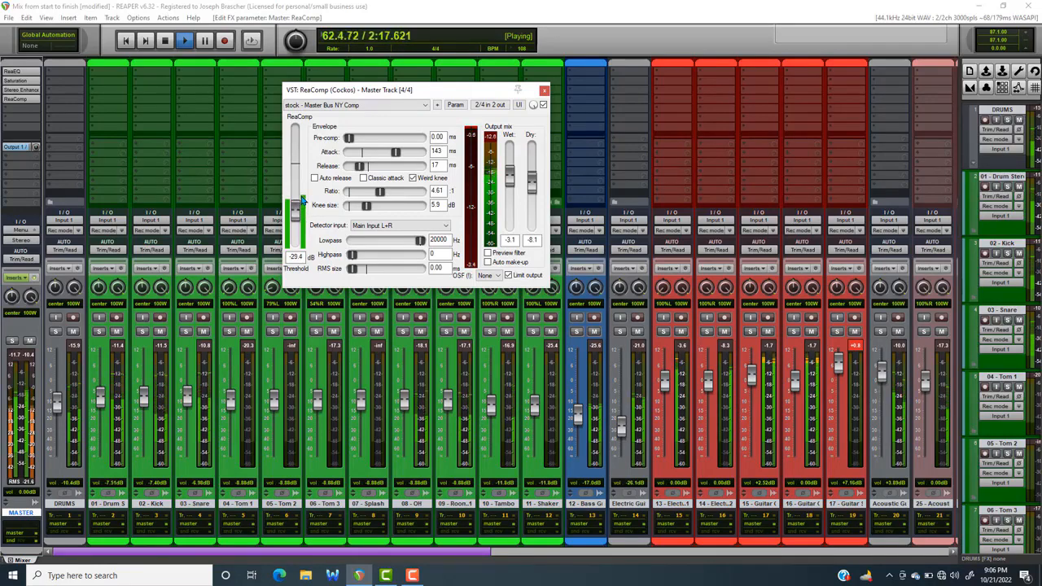
pyautogui.moveTo(298, 209); pyautogui.dragTo(298, 211)
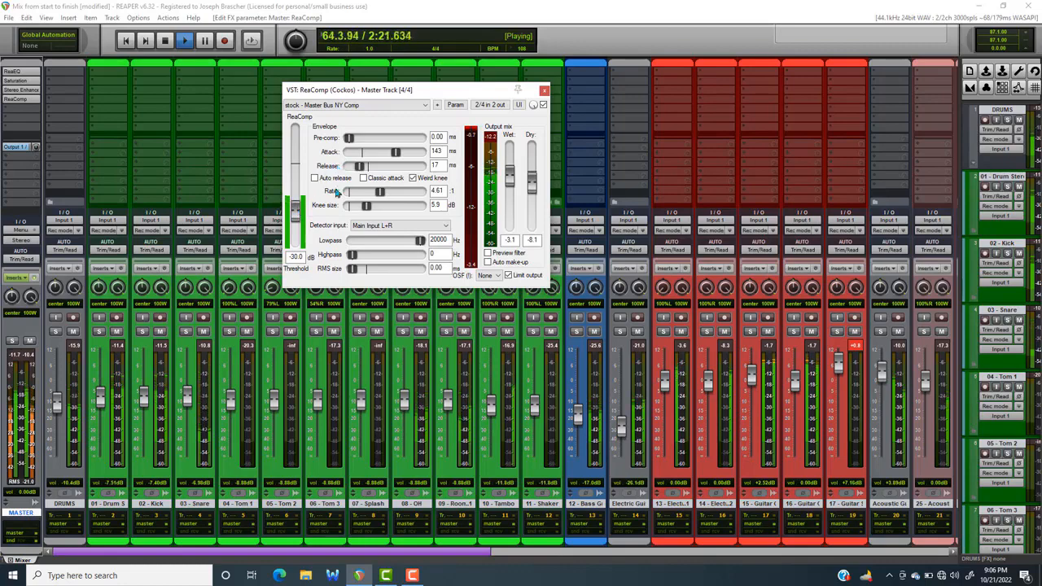
pyautogui.moveTo(296, 211); pyautogui.dragTo(298, 209)
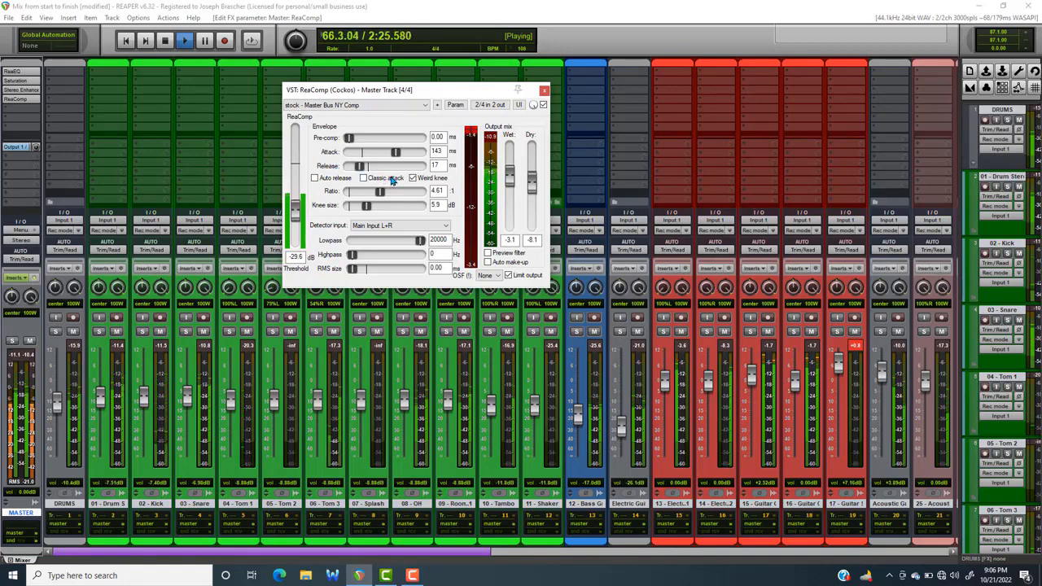
pyautogui.press('space')
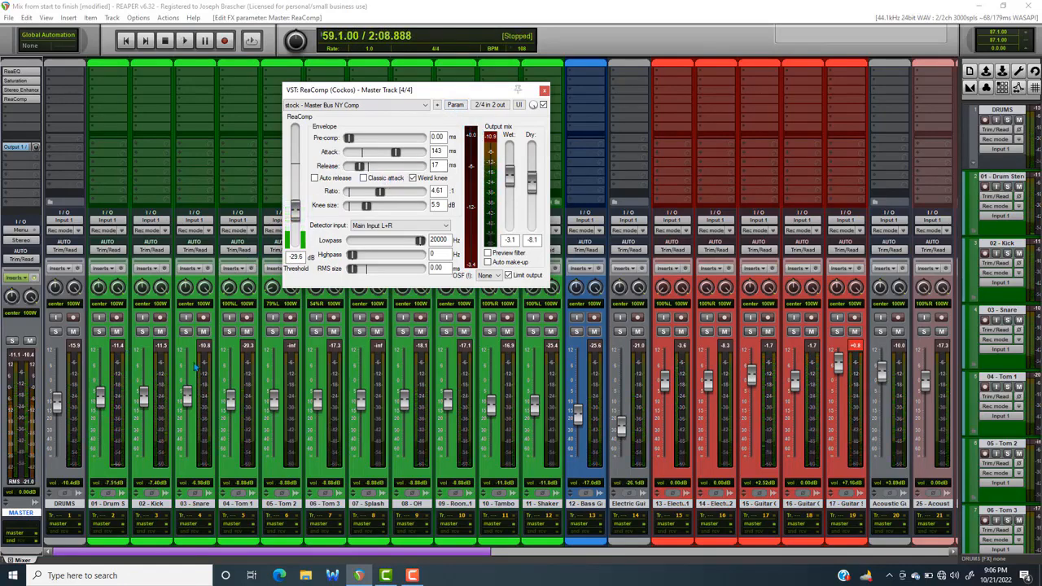
# Lower lead vocal tracks 28, 27 and 29 to +2.22, -4.04 and -7.94 dB, and reset the Lead Vocal folder fader to 0 dB
pyautogui.moveTo(424, 555); pyautogui.dragTo(774, 562)
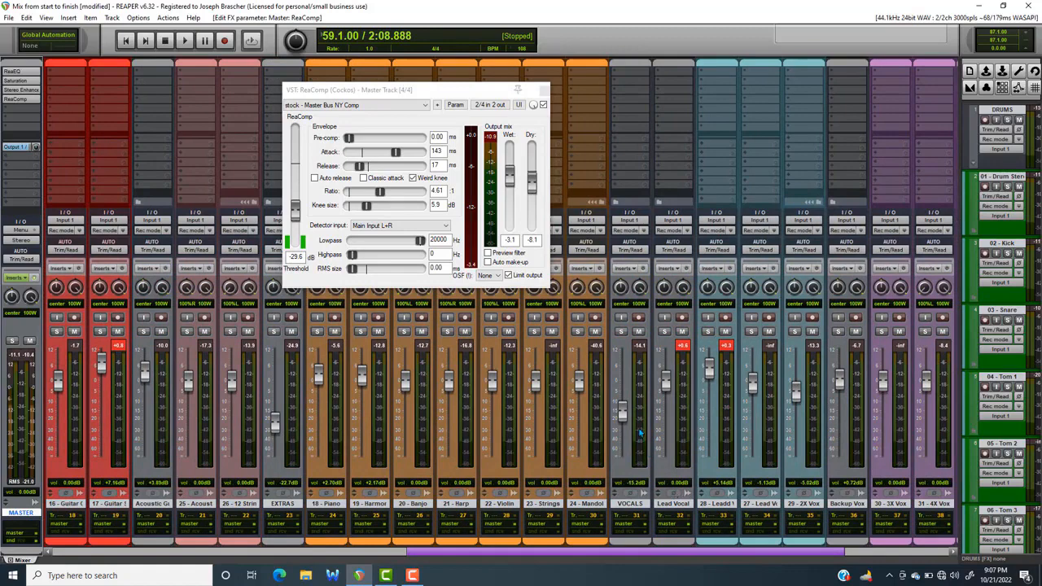
pyautogui.click(683, 505)
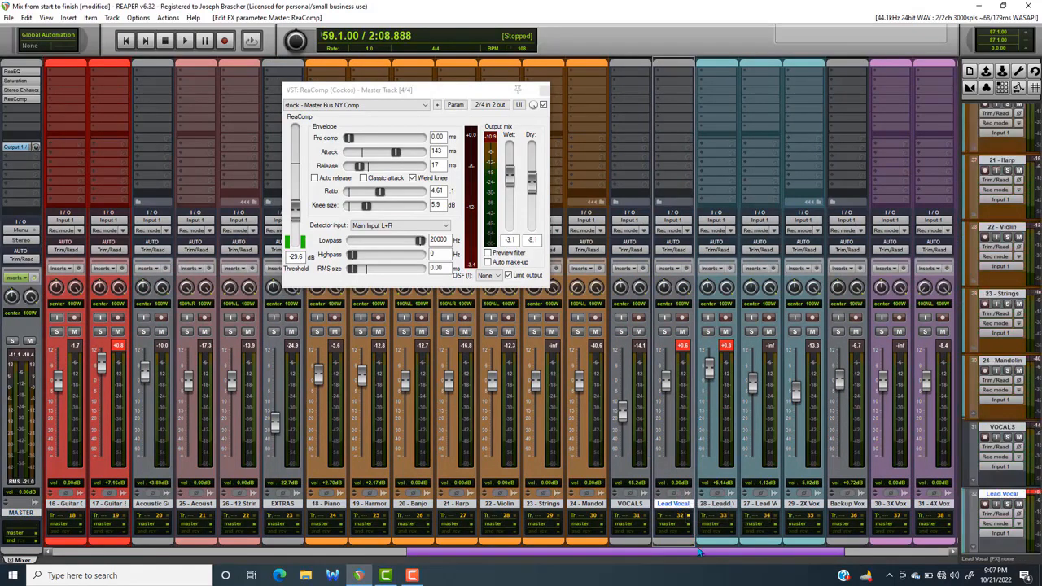
pyautogui.moveTo(705, 553); pyautogui.dragTo(852, 568)
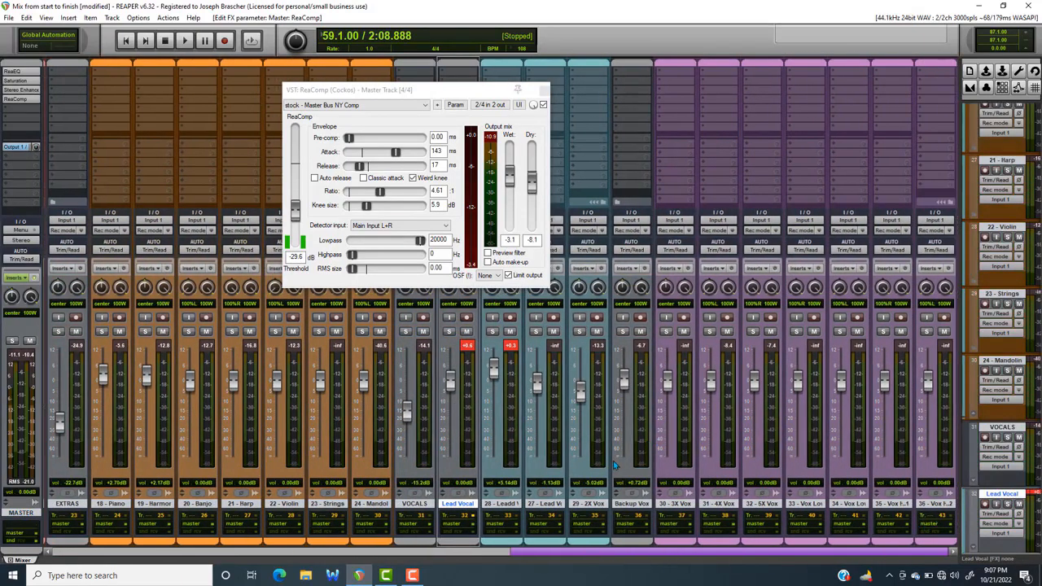
pyautogui.keyDown('shift'); pyautogui.click(599, 504); pyautogui.keyUp('shift')
pyautogui.moveTo(581, 396); pyautogui.dragTo(581, 405)
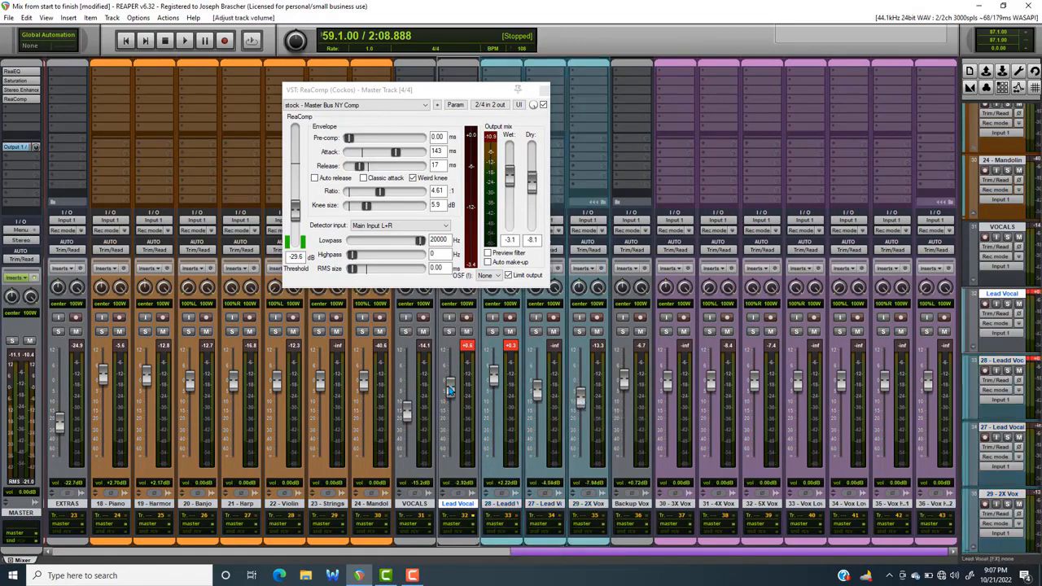
pyautogui.doubleClick(449, 389)
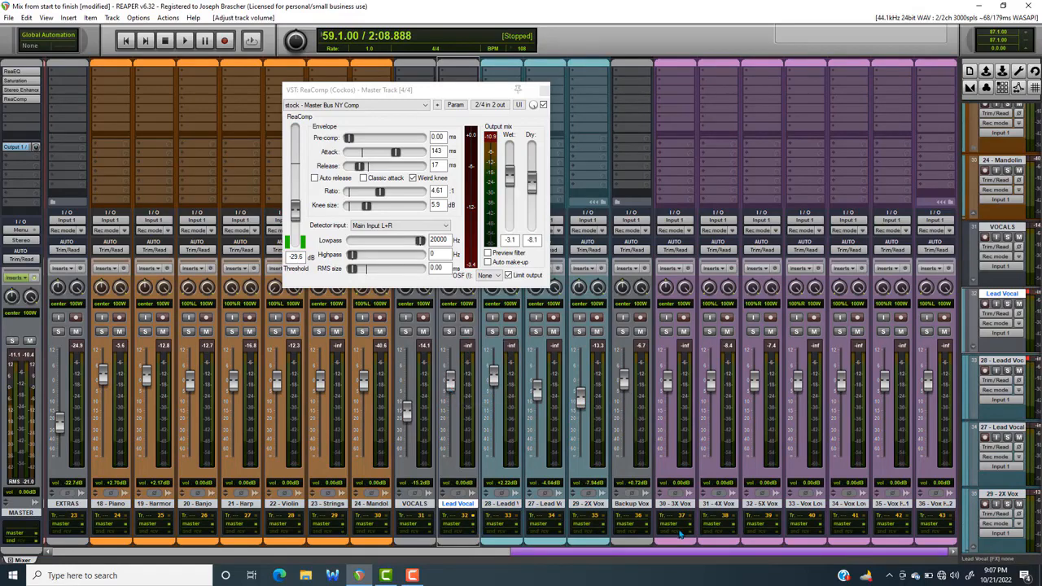
# Lower the backup vocal tracks from 30 - 3X Vox through track 36 together to -2.65 dB
pyautogui.click(679, 496)
pyautogui.click(679, 493)
pyautogui.click(681, 479)
pyautogui.keyDown('shift'); pyautogui.click(922, 441); pyautogui.keyUp('shift')
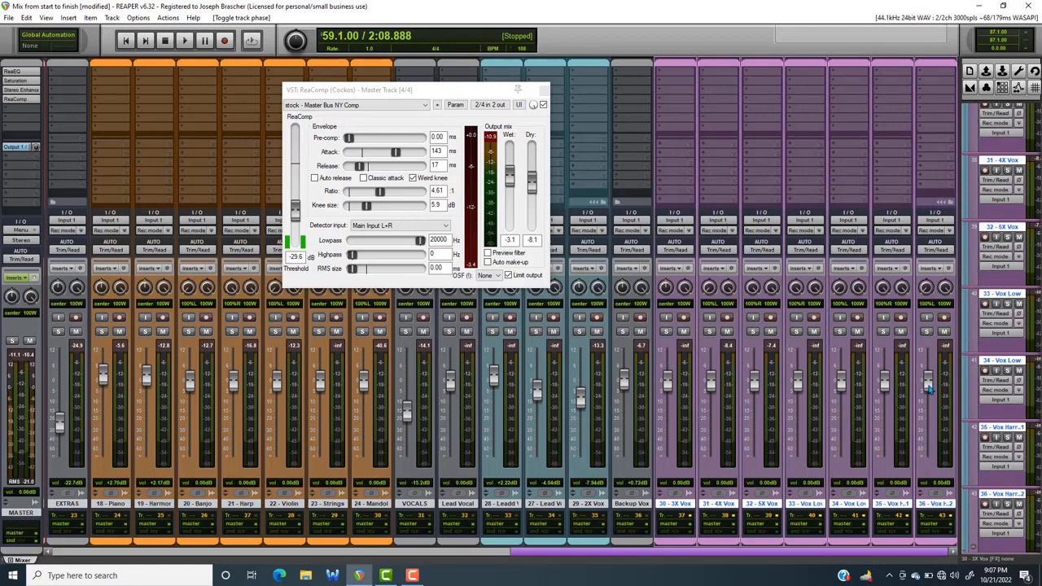
pyautogui.moveTo(929, 390); pyautogui.dragTo(929, 402)
# Lower the master ReaComp threshold to about -33.4 dB while playing the passage, and save the project
pyautogui.press('space')
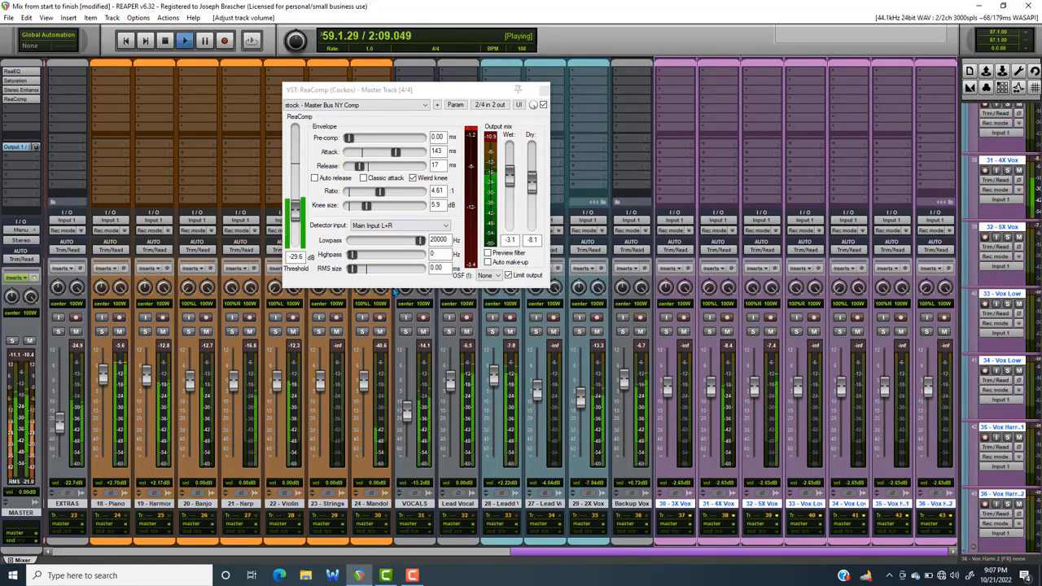
pyautogui.moveTo(295, 208); pyautogui.dragTo(295, 211)
pyautogui.press('space')
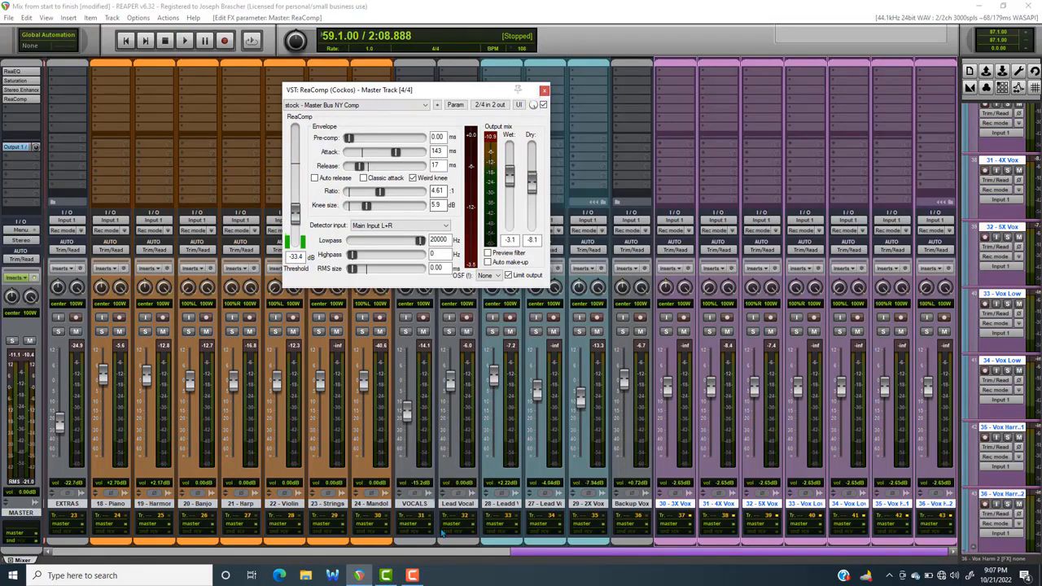
pyautogui.moveTo(531, 556); pyautogui.dragTo(492, 488)
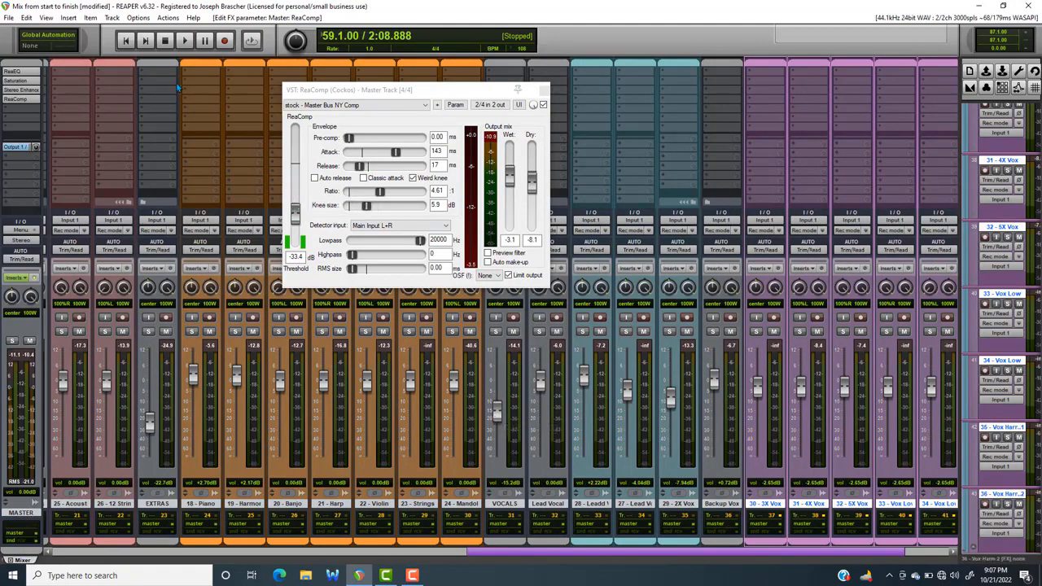
pyautogui.click(8, 17)
pyautogui.click(49, 66)
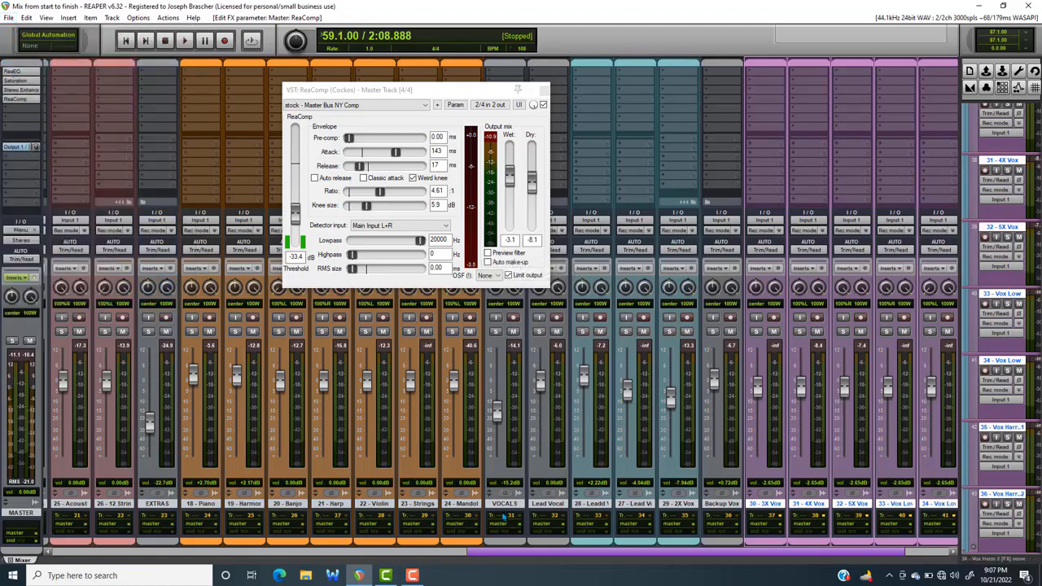
# Open the master track's ReaEQ to review its curve, close it and return to the start of the mixer
pyautogui.moveTo(506, 555); pyautogui.dragTo(128, 505)
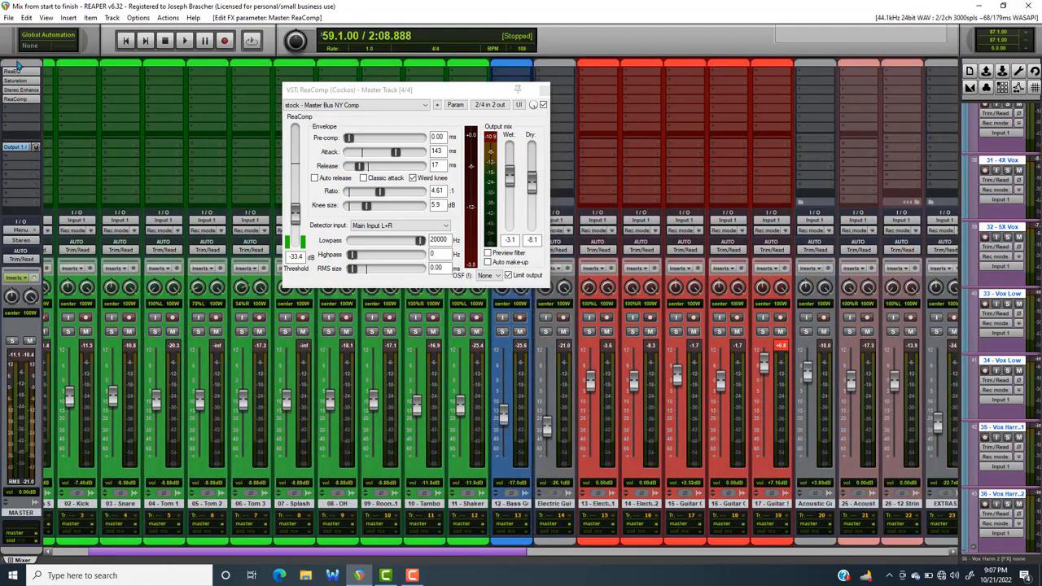
pyautogui.moveTo(498, 87); pyautogui.dragTo(464, 81)
pyautogui.click(18, 72)
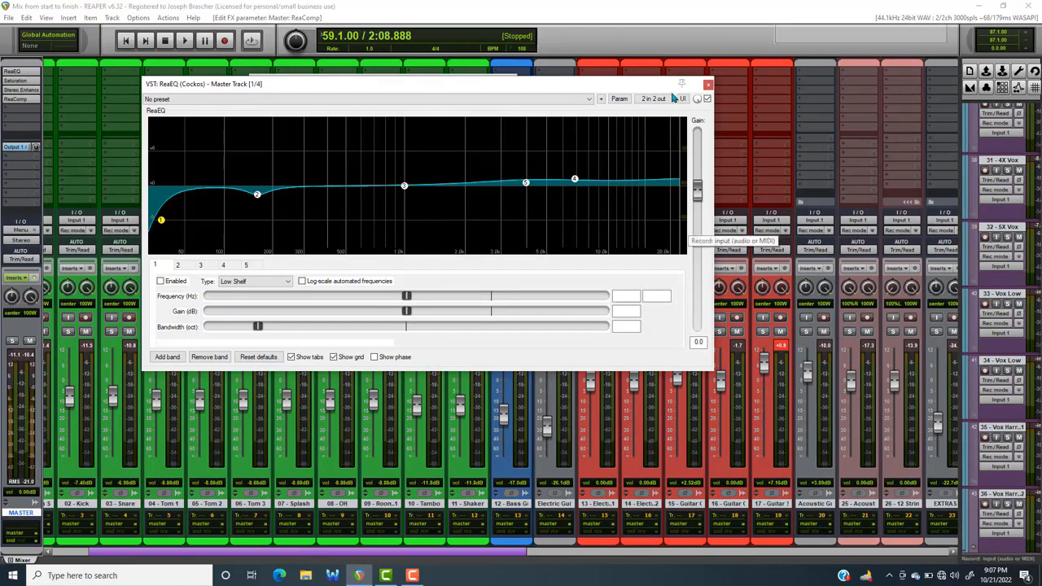
pyautogui.click(708, 85)
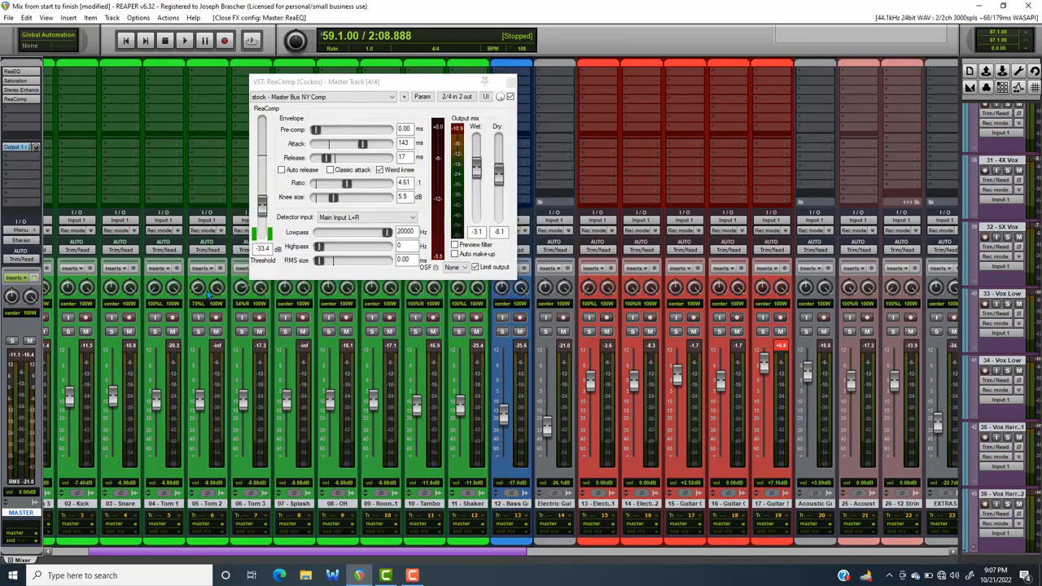
pyautogui.moveTo(295, 554); pyautogui.dragTo(239, 555)
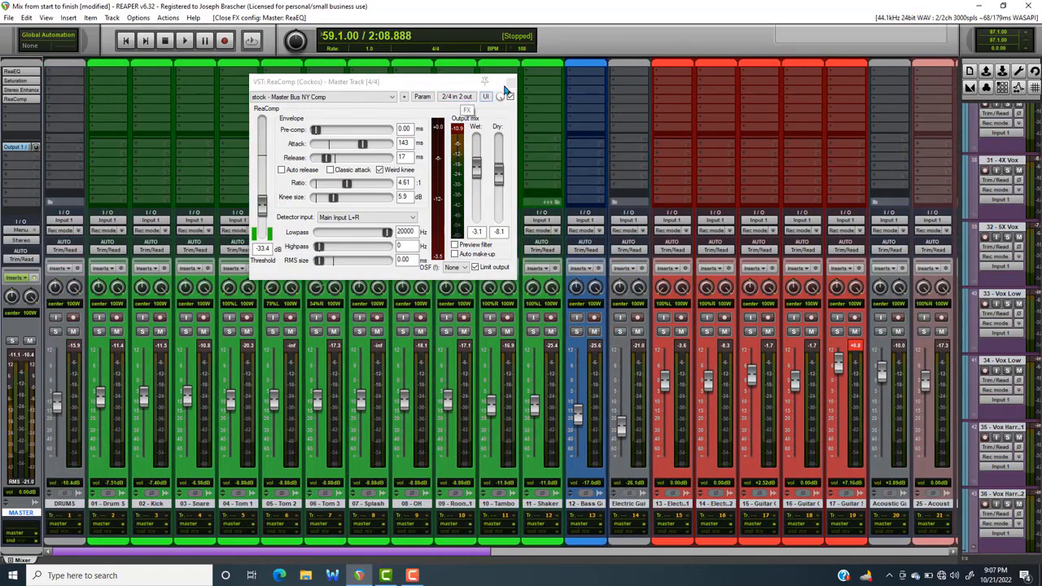
# Play the passage and compare the mix with the master ReaComp bypassed and enabled
pyautogui.press('space')
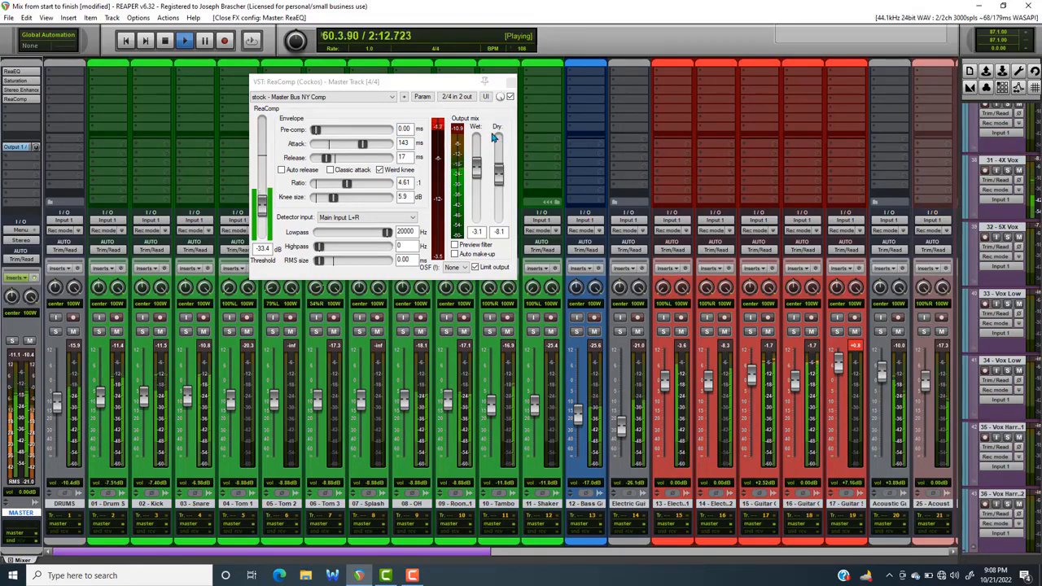
pyautogui.press('space')
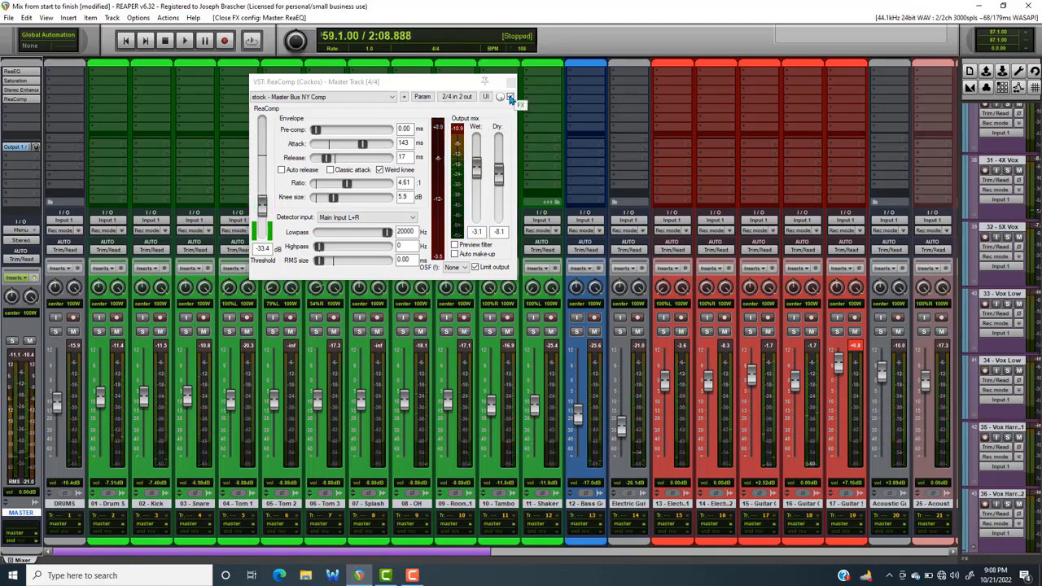
pyautogui.press('space')
pyautogui.click(511, 97)
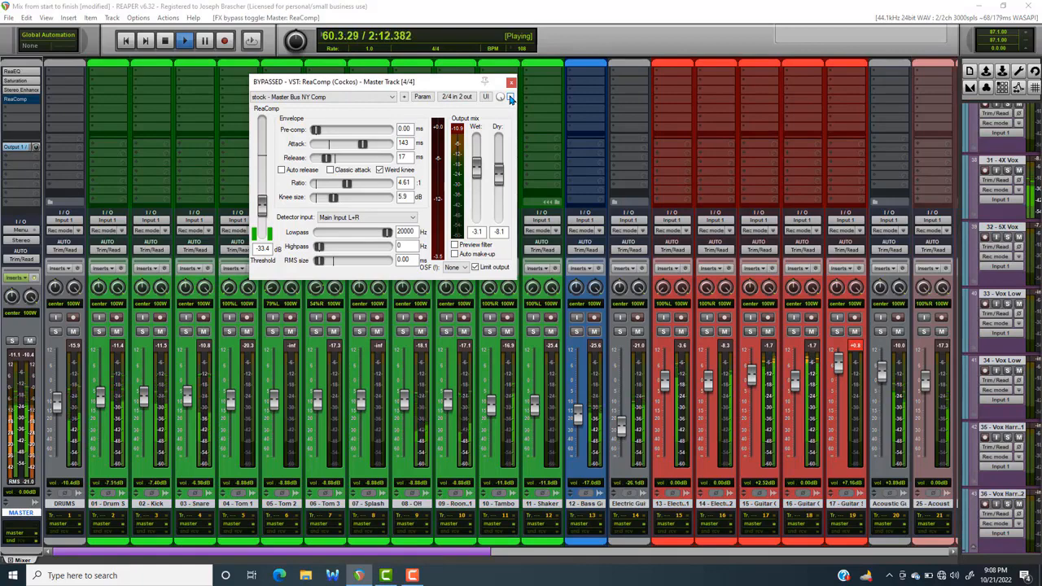
pyautogui.click(510, 96)
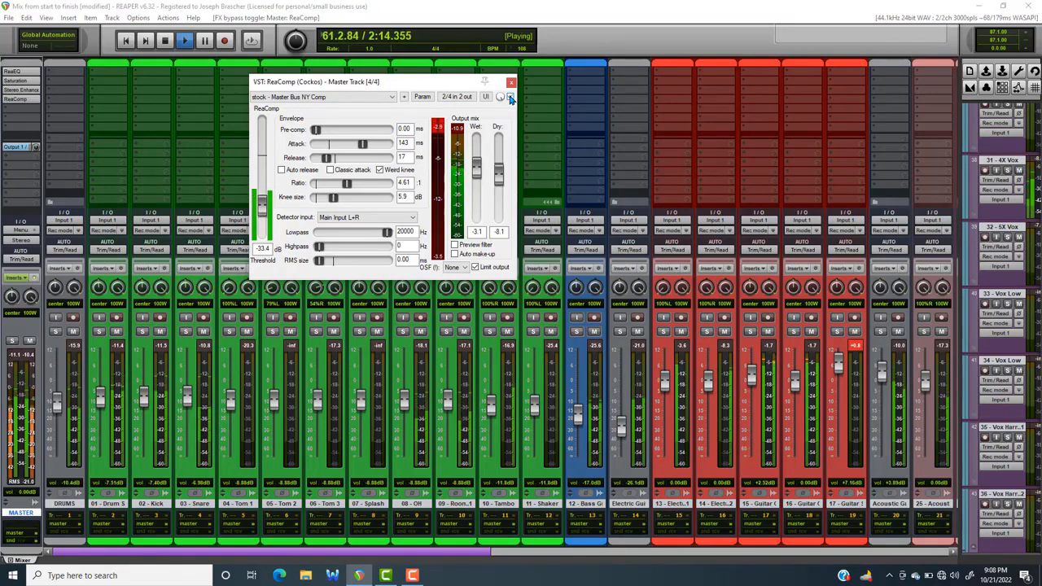
pyautogui.press('space')
# Save the project and close the master ReaComp window
pyautogui.click(10, 18)
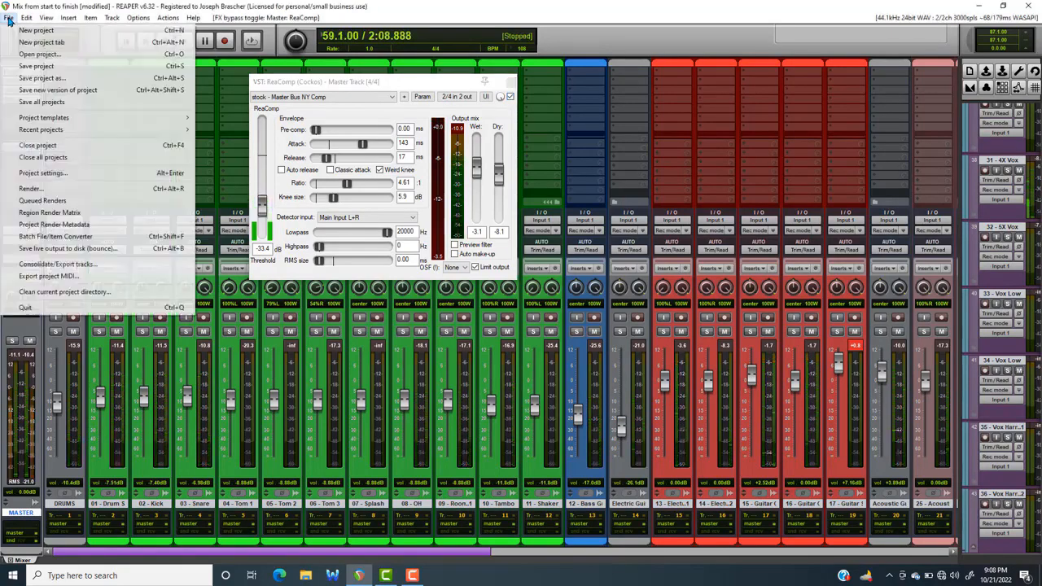
pyautogui.click(32, 66)
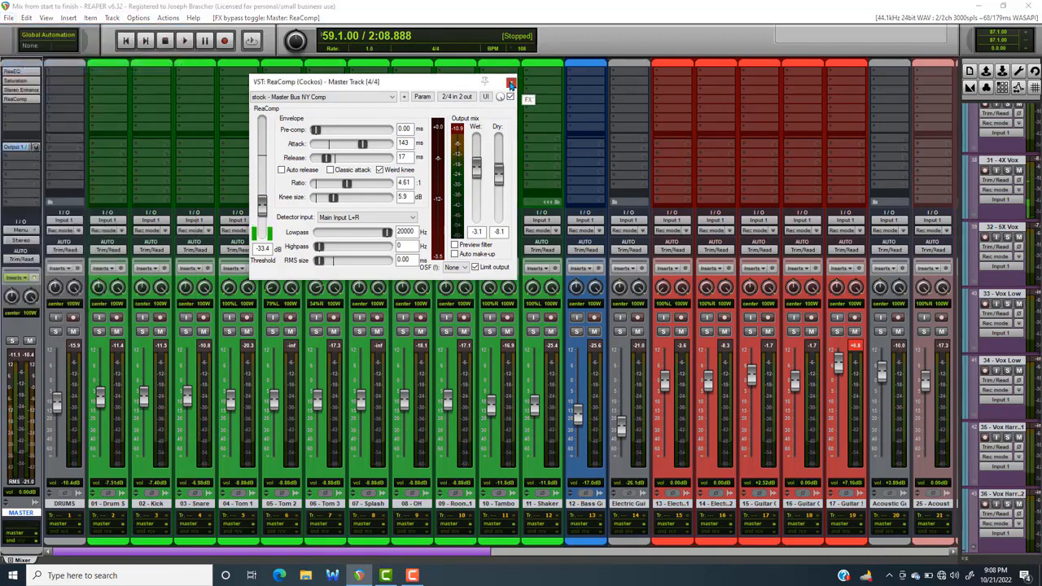
pyautogui.click(511, 81)
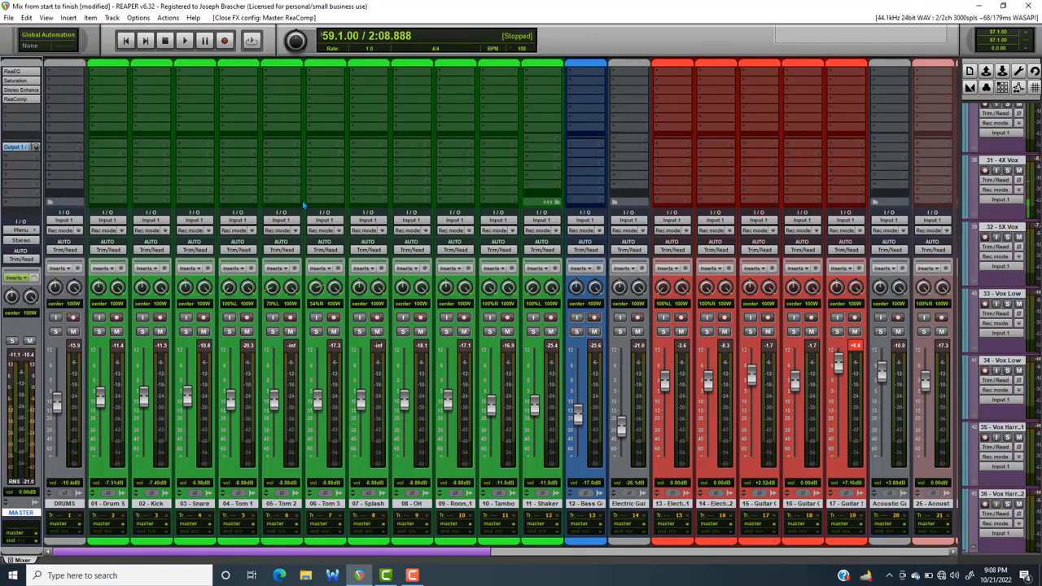
# Compare the mix with the entire master effects chain off and on during playback, leaving the chain enabled
pyautogui.press('space')
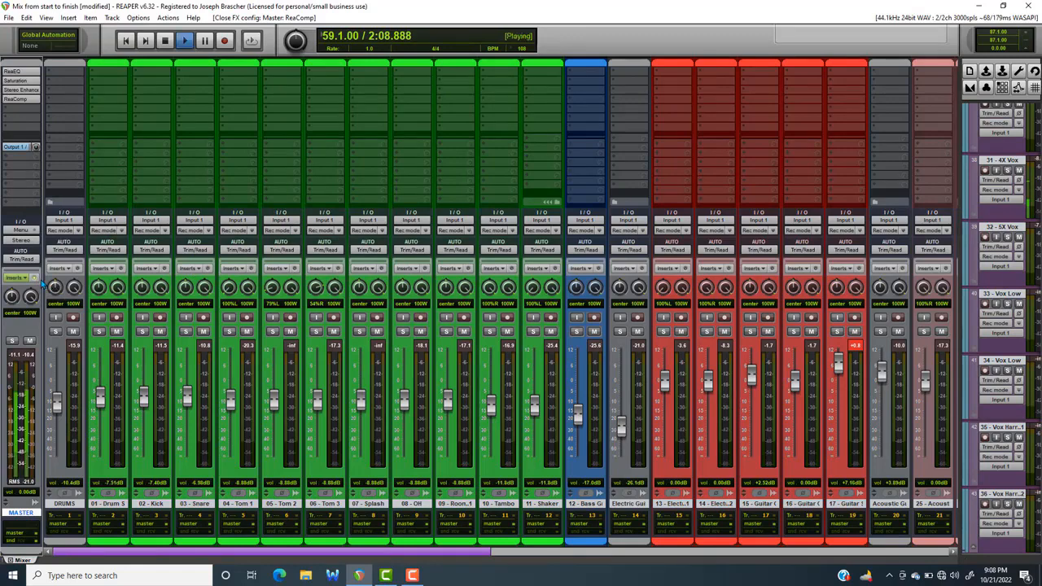
pyautogui.click(35, 279)
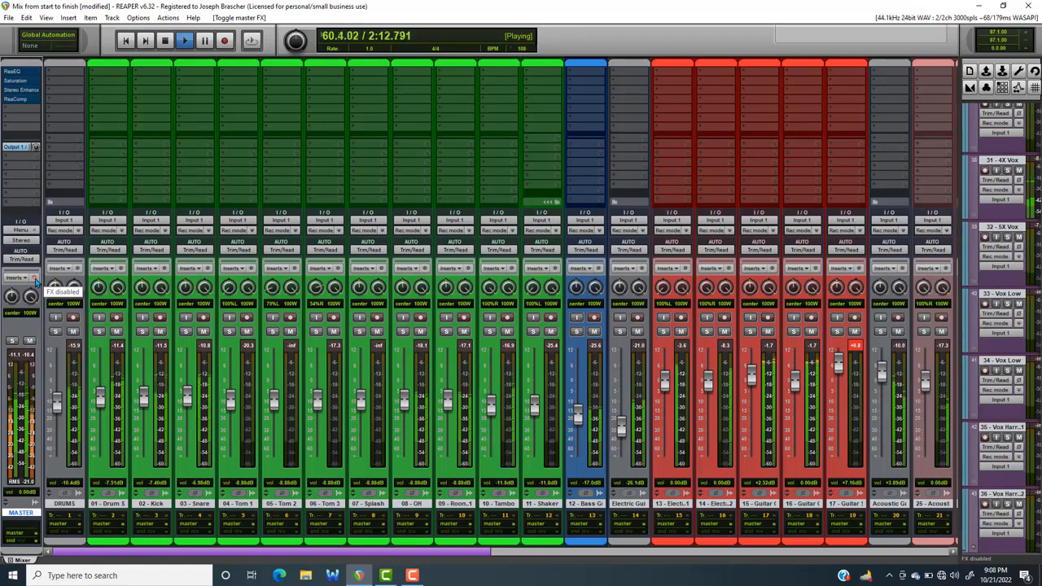
pyautogui.click(35, 280)
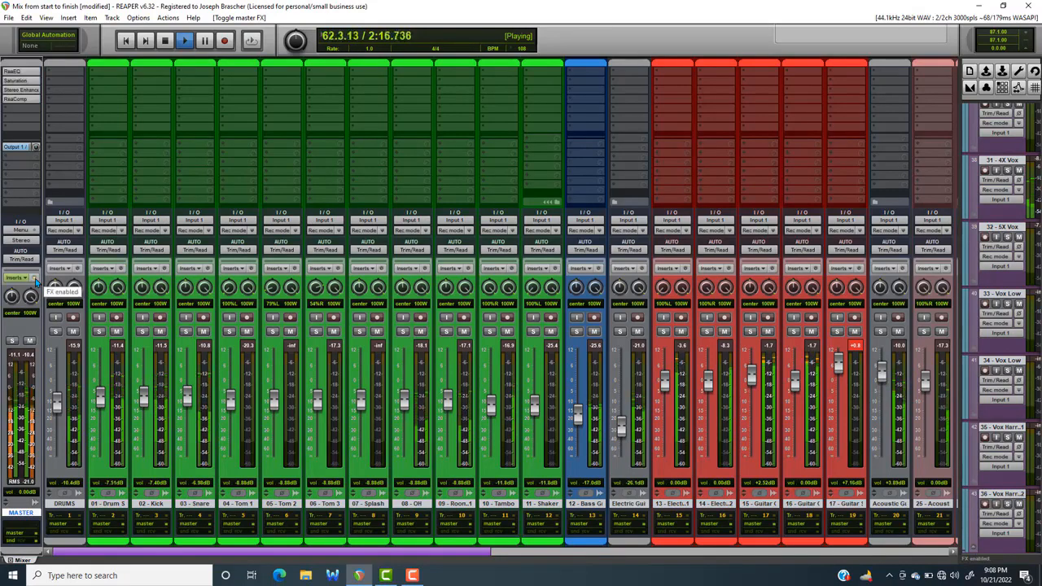
pyautogui.click(36, 280)
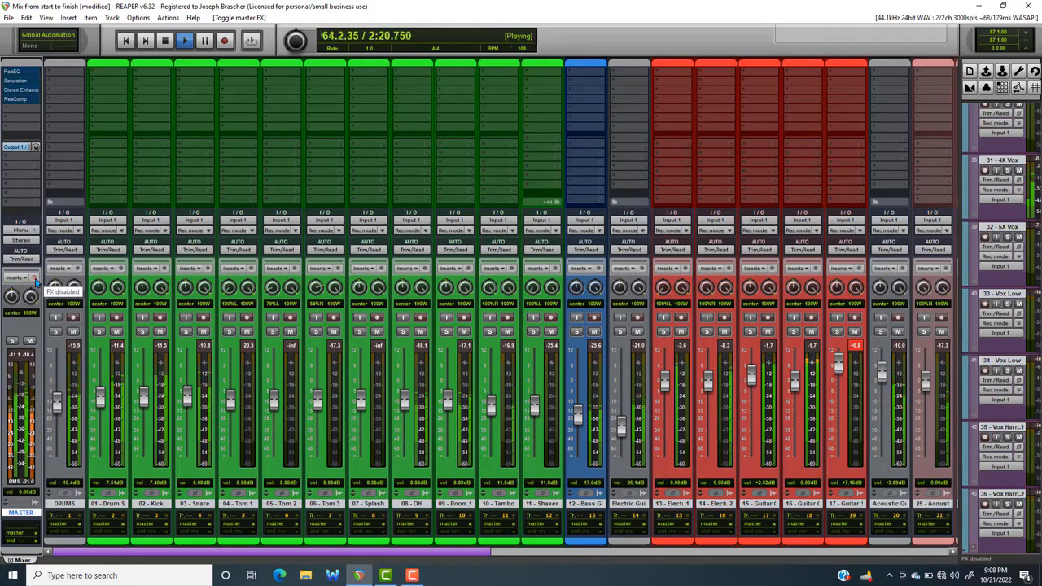
pyautogui.click(36, 279)
pyautogui.press('space')
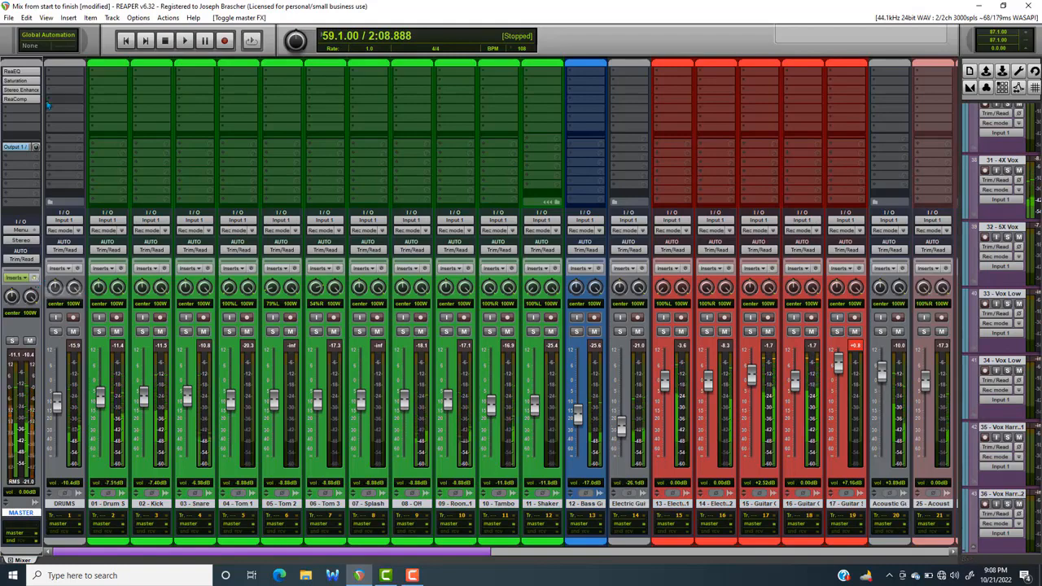
# Review the master ReaEQ curve again, close it and reopen the master ReaComp window
pyautogui.click(18, 71)
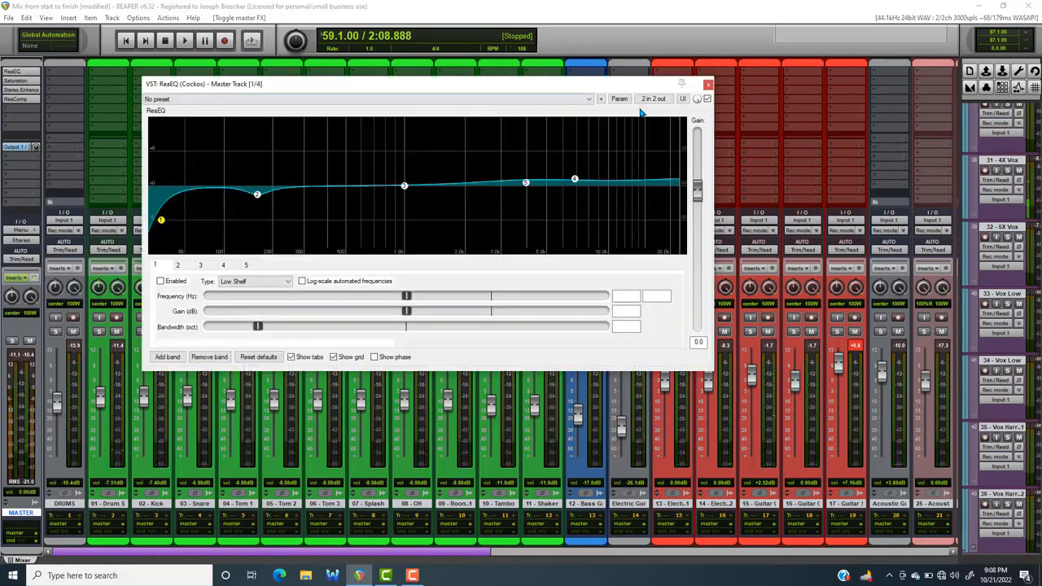
pyautogui.click(708, 83)
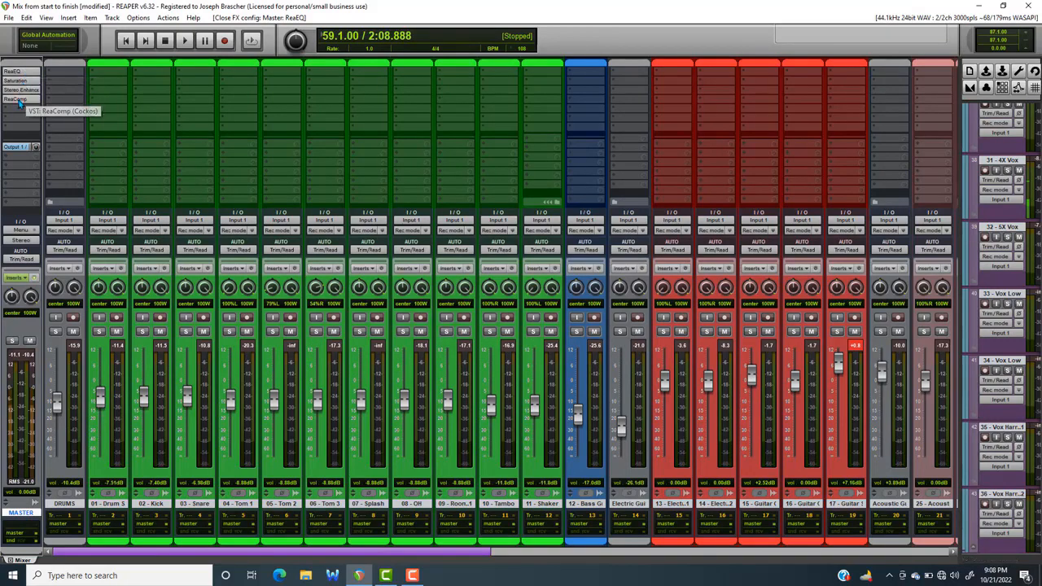
pyautogui.click(21, 103)
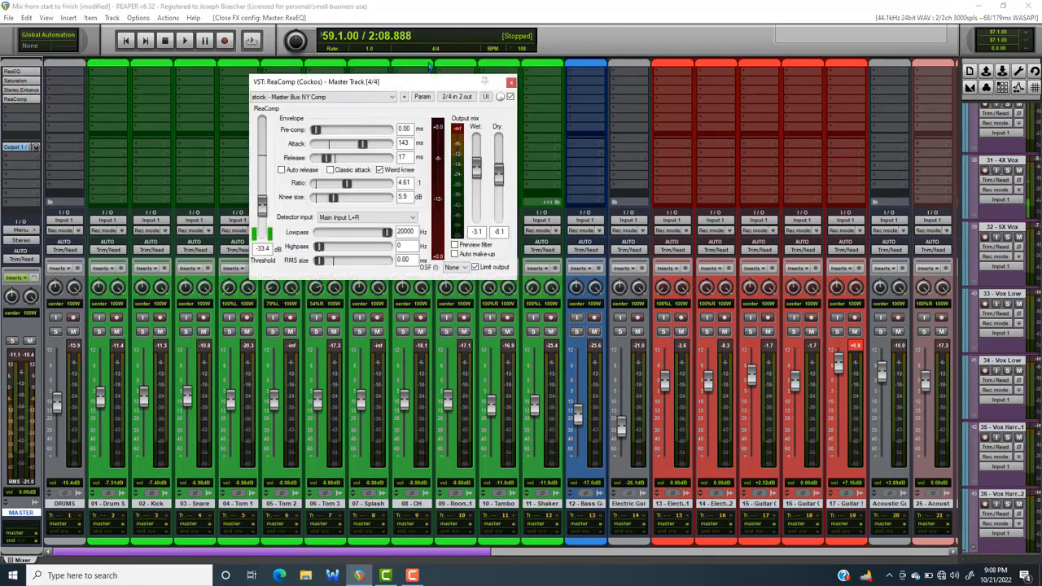
pyautogui.moveTo(432, 80); pyautogui.dragTo(359, 79)
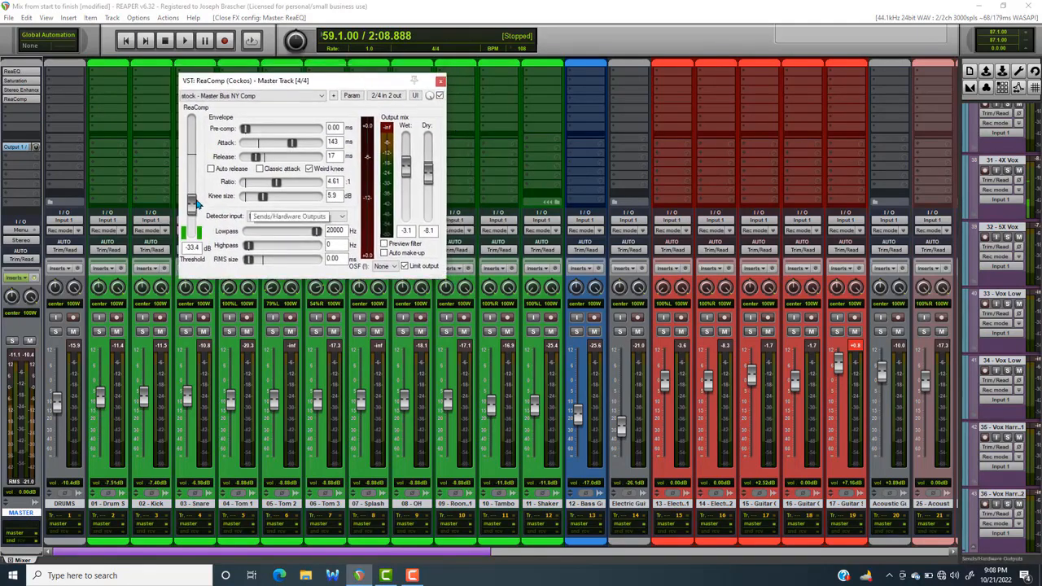
# Try a heavier master ReaComp threshold of about -43.4 dB while playing the passage
pyautogui.press('space')
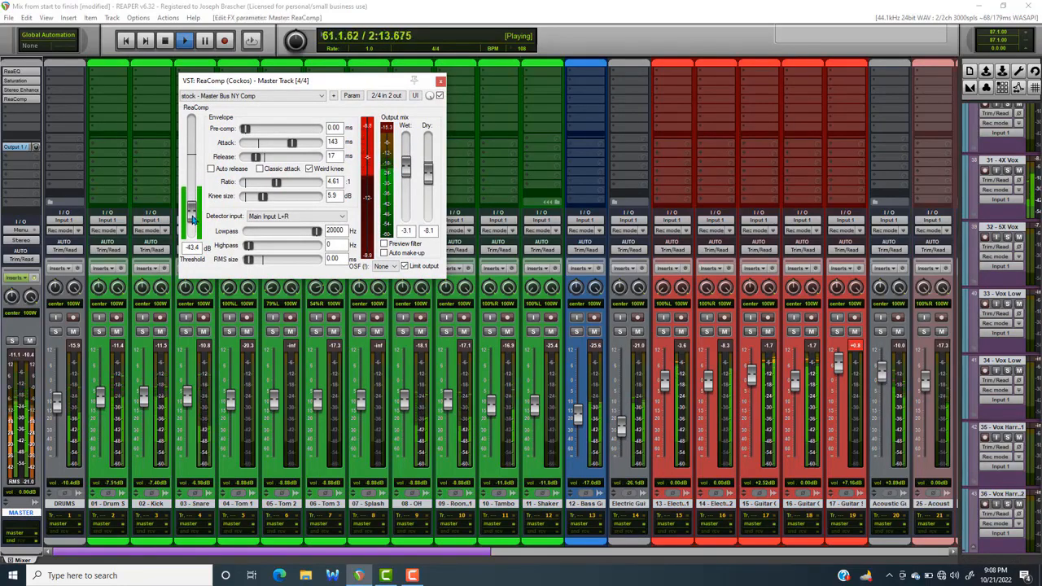
pyautogui.press('space')
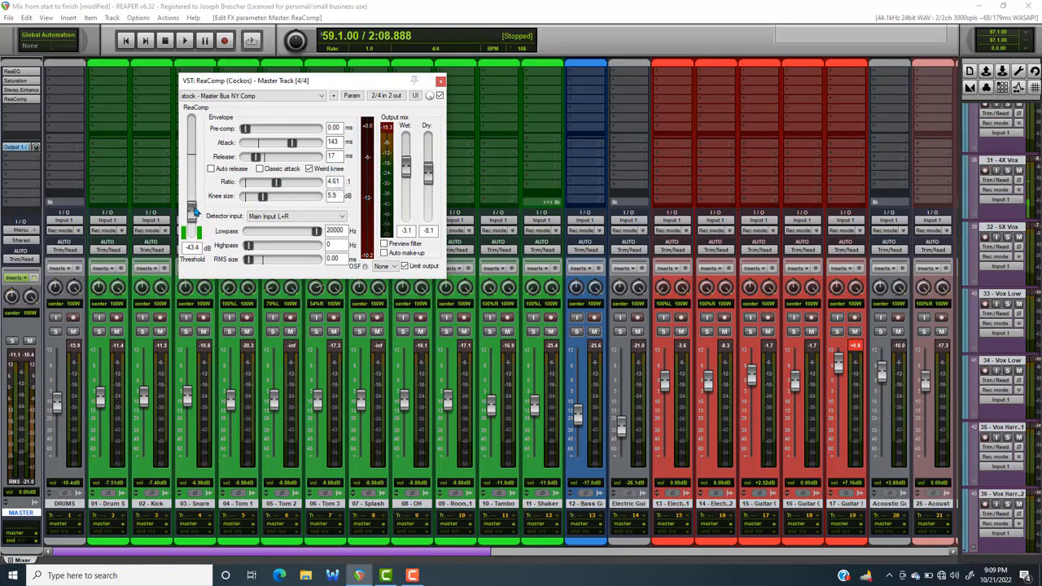
# Raise the master ReaComp threshold to about -33.6 dB and play the passage to listen to the compression
pyautogui.moveTo(194, 211); pyautogui.dragTo(192, 205)
pyautogui.press('space')
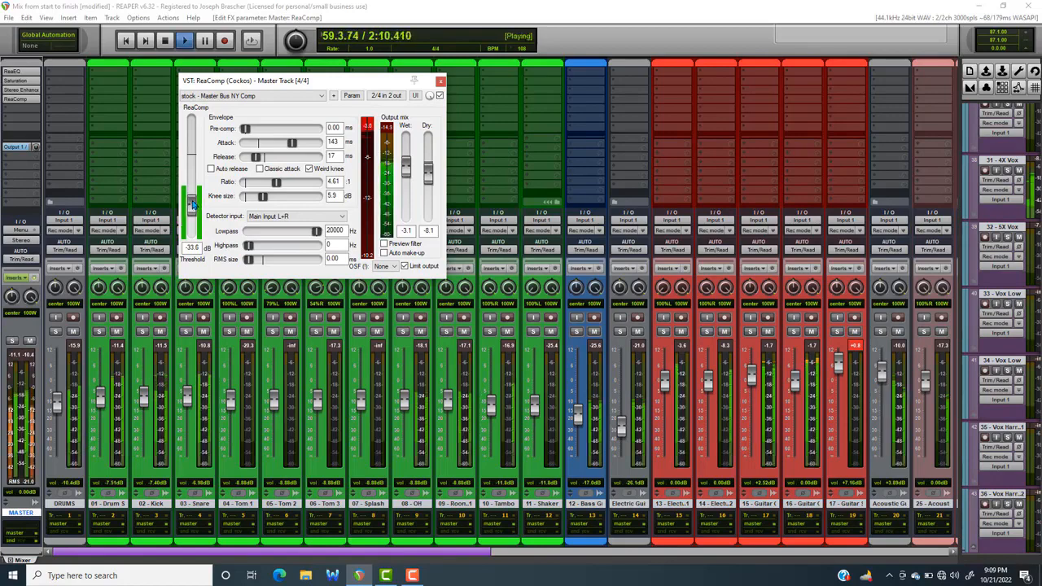
pyautogui.press('space')
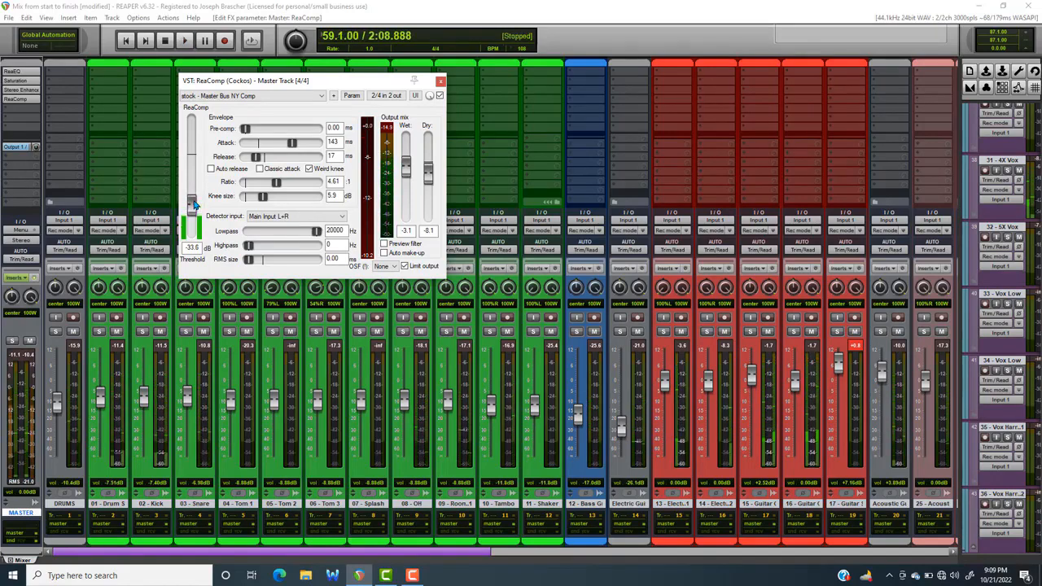
pyautogui.press('space')
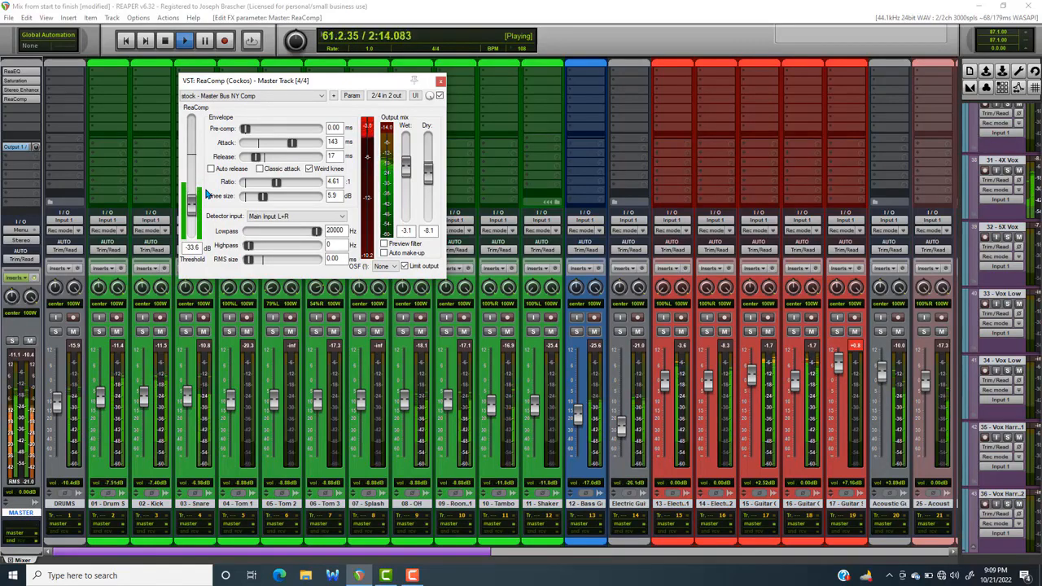
# Stop playback and save the project with the current master ReaComp settings
pyautogui.press('space')
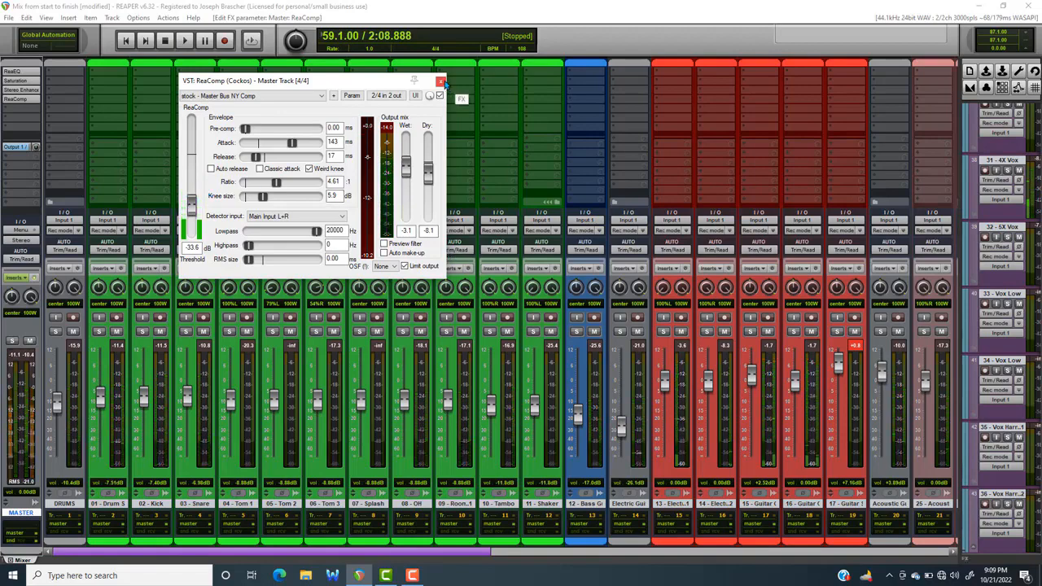
pyautogui.click(9, 18)
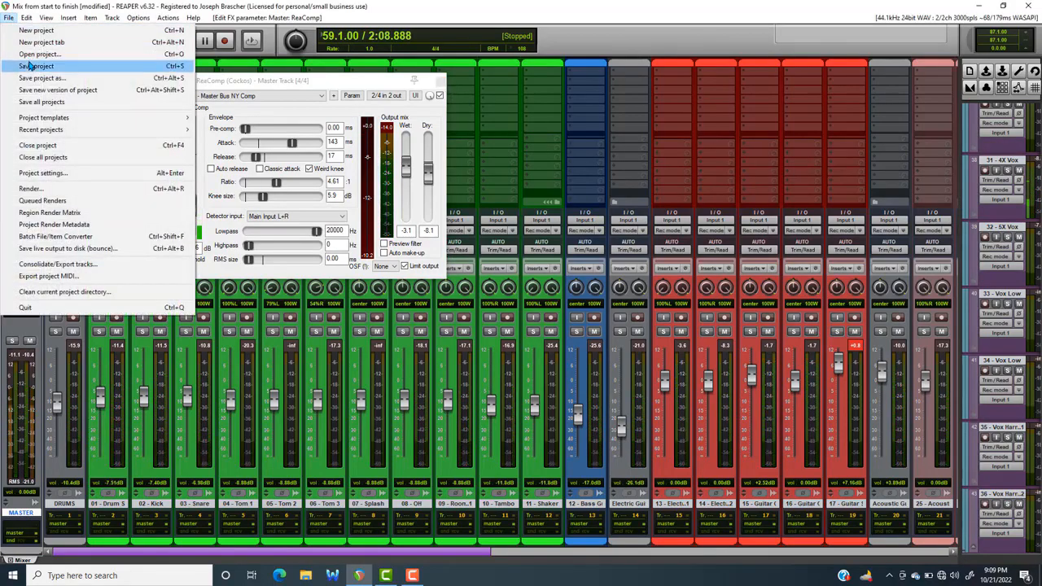
pyautogui.click(30, 65)
# Move the master ReaComp window slightly out of the way and close it
pyautogui.moveTo(213, 81)
pyautogui.mouseDown()
pyautogui.moveTo(227, 82)
pyautogui.moveTo(212, 77)
pyautogui.mouseUp()
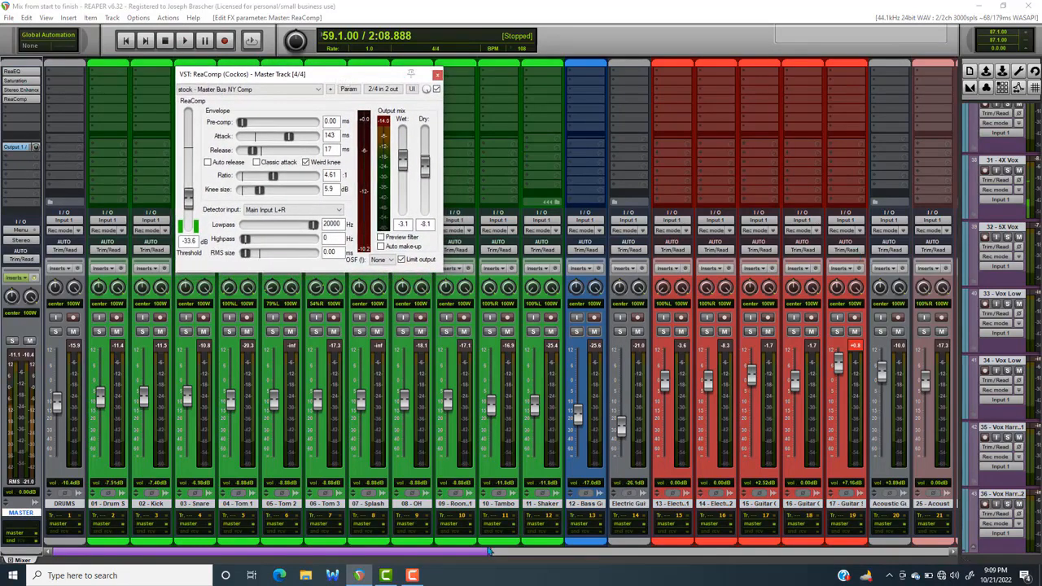
pyautogui.moveTo(488, 552)
pyautogui.mouseDown()
pyautogui.moveTo(953, 562)
pyautogui.moveTo(488, 554)
pyautogui.mouseUp()
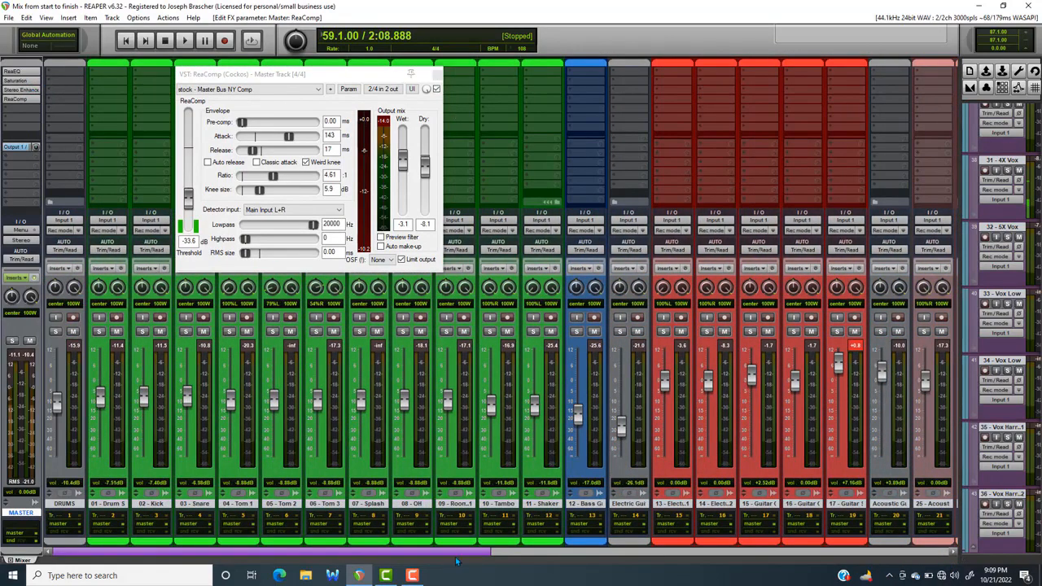
pyautogui.moveTo(456, 554); pyautogui.dragTo(388, 545)
pyautogui.click(436, 88)
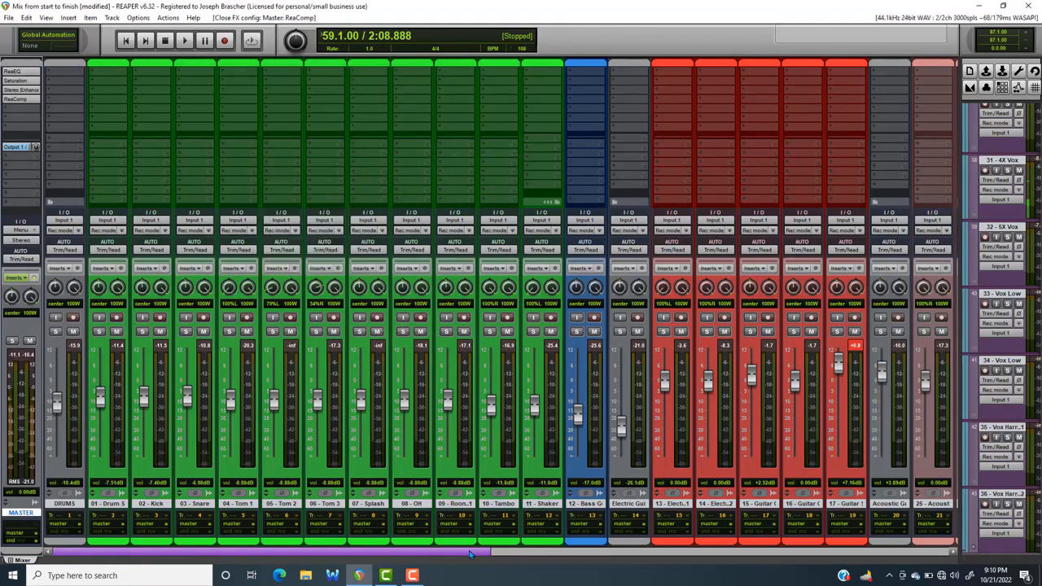
# Look over the mixer channels up to the last track and back, and save the project again
pyautogui.moveTo(469, 550); pyautogui.dragTo(936, 551)
pyautogui.moveTo(870, 516); pyautogui.dragTo(322, 513)
pyautogui.click(10, 18)
pyautogui.click(33, 77)
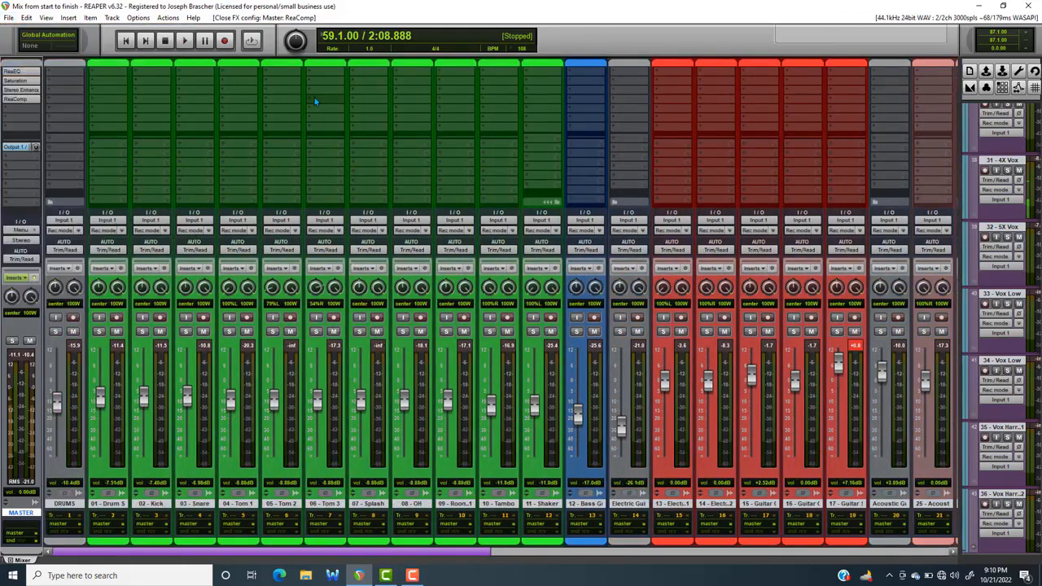